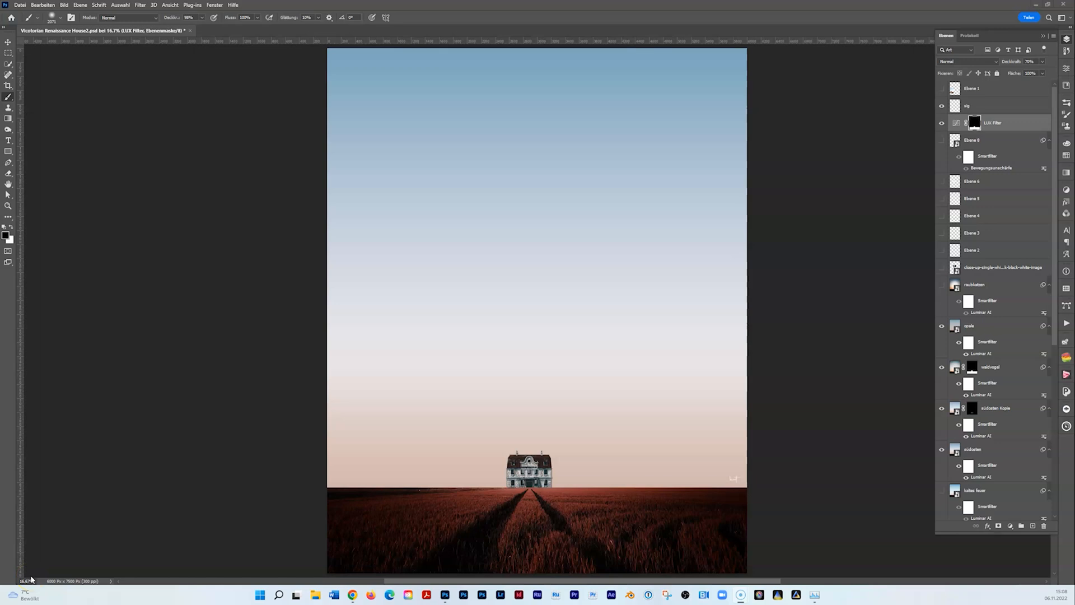
left_click(22, 582)
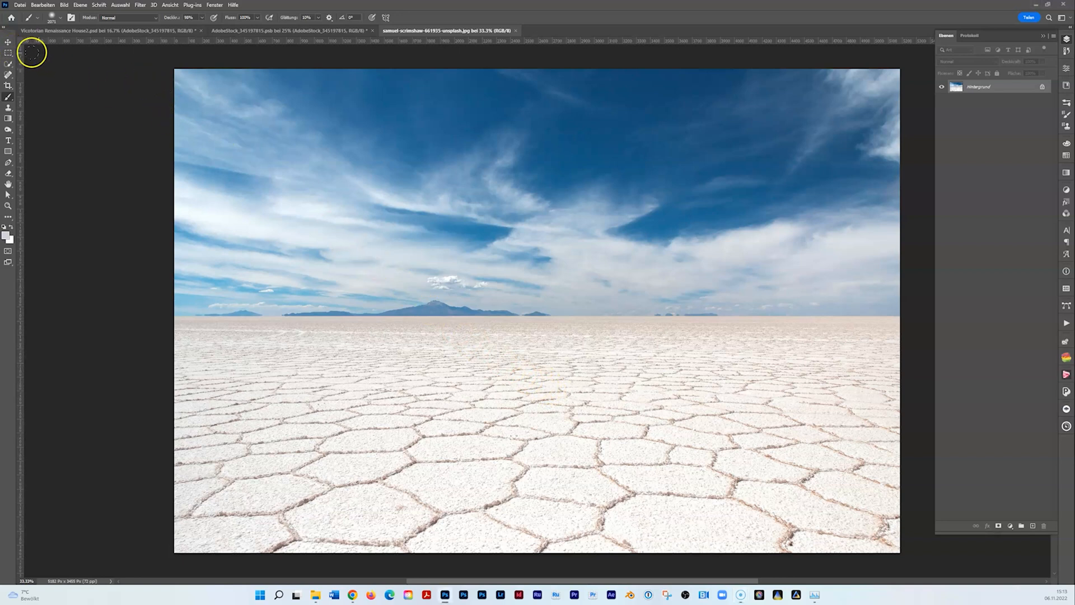
- Select the sky down to the horizon with the Rectangular Marquee and hide it with a layer mask
left_click(14, 58)
left_click_drag(146, 58, 912, 315)
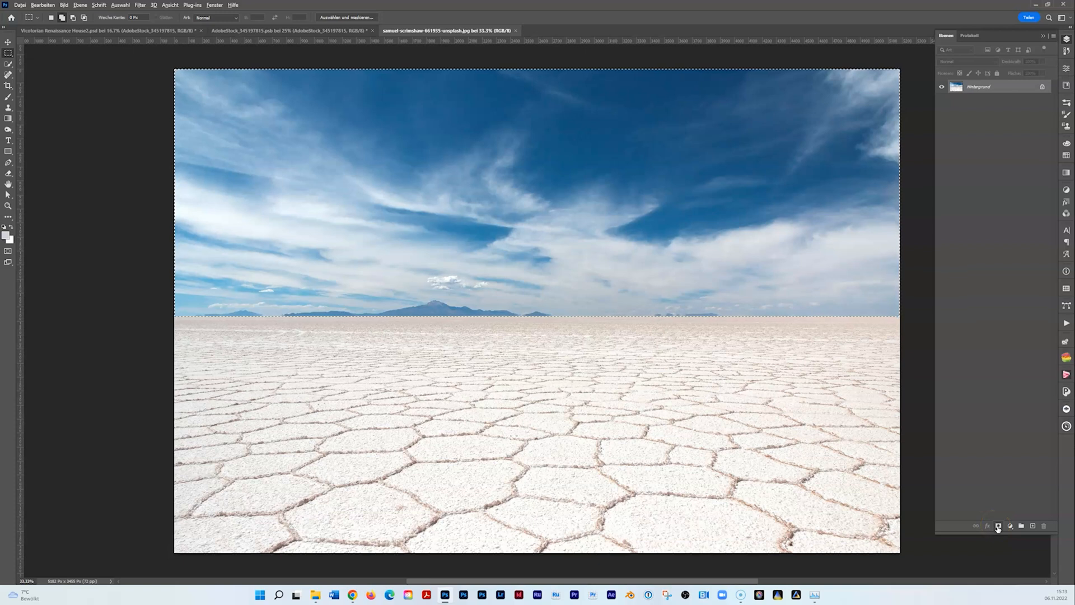
left_click(998, 527, "alt")
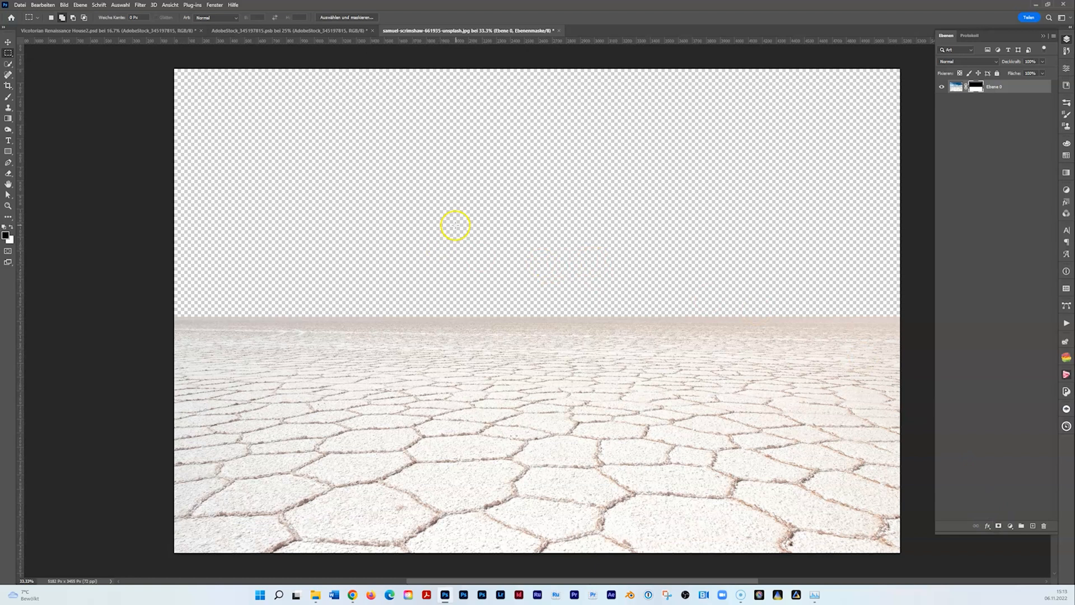
- Add a gradient fill layer using a preset that runs from light grey-blue to near-black
left_click(1010, 527)
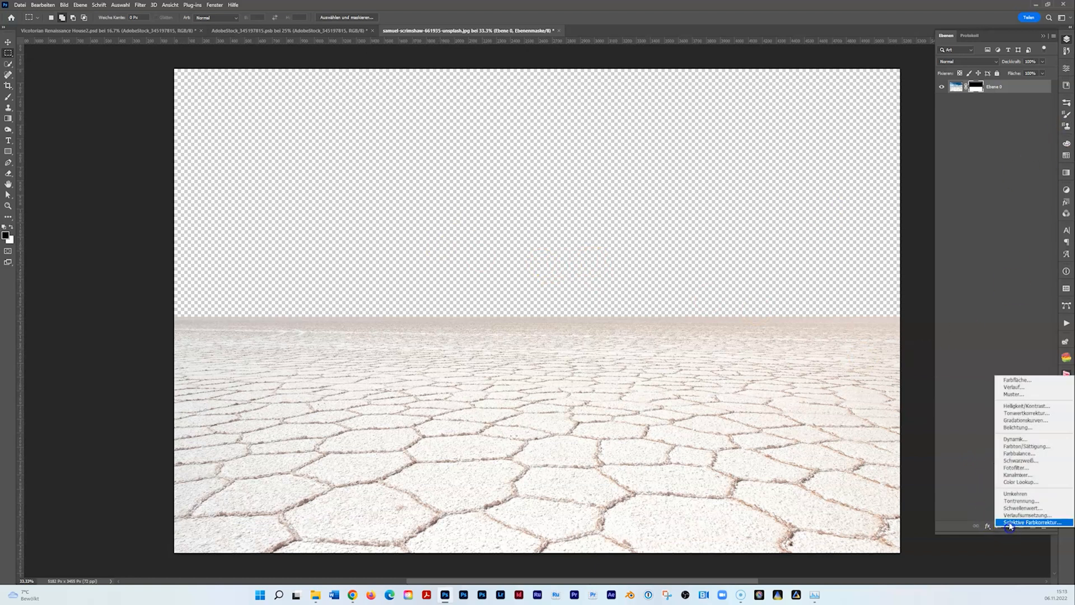
left_click(1014, 387)
left_click(184, 142)
left_click(115, 182)
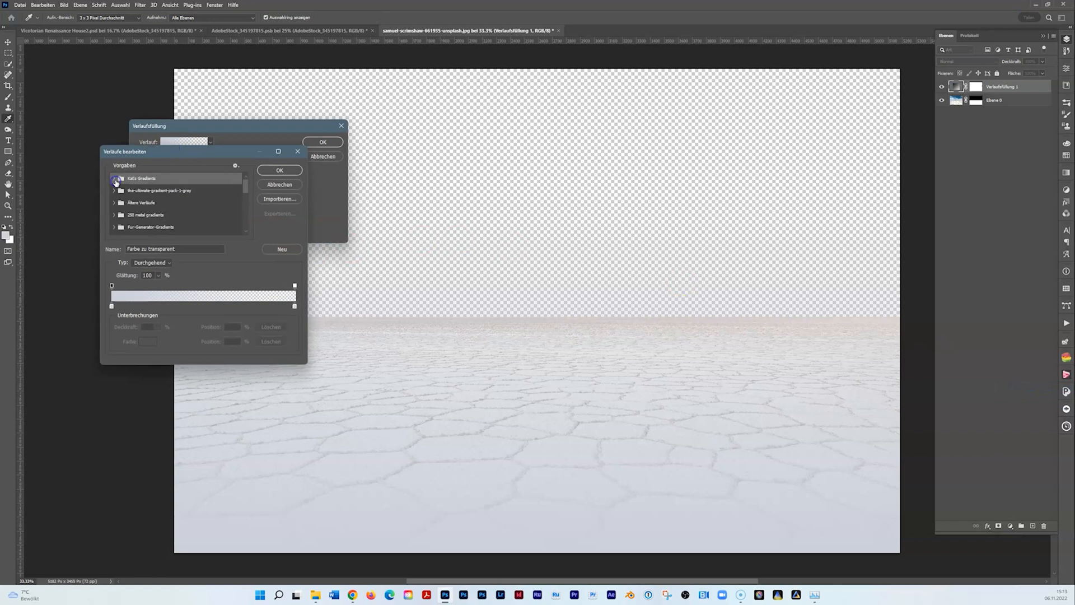
left_click(115, 178)
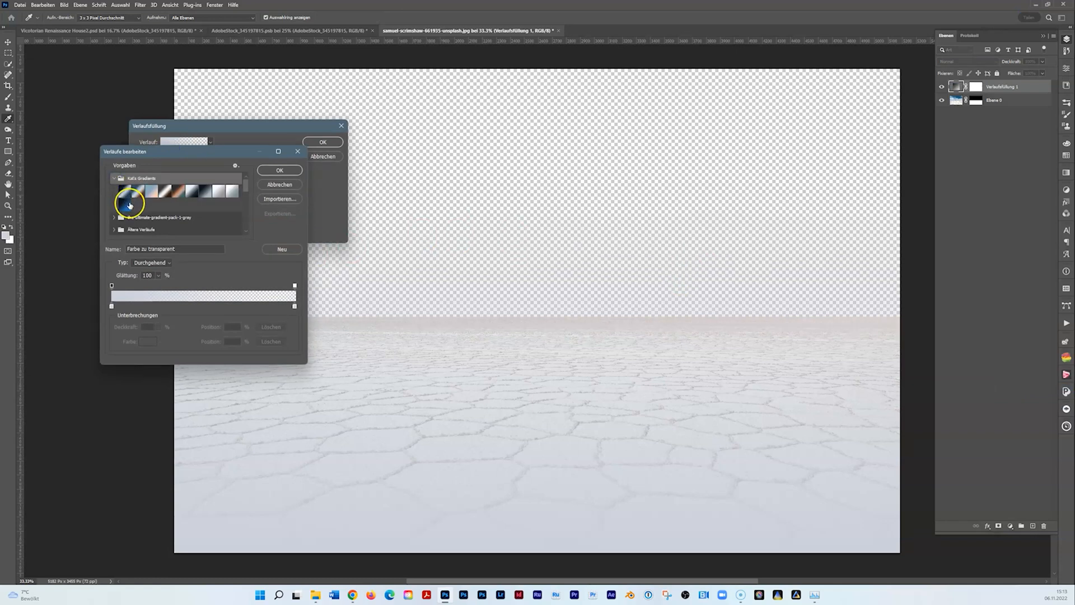
left_click(206, 191)
left_click(292, 174)
left_click(315, 141)
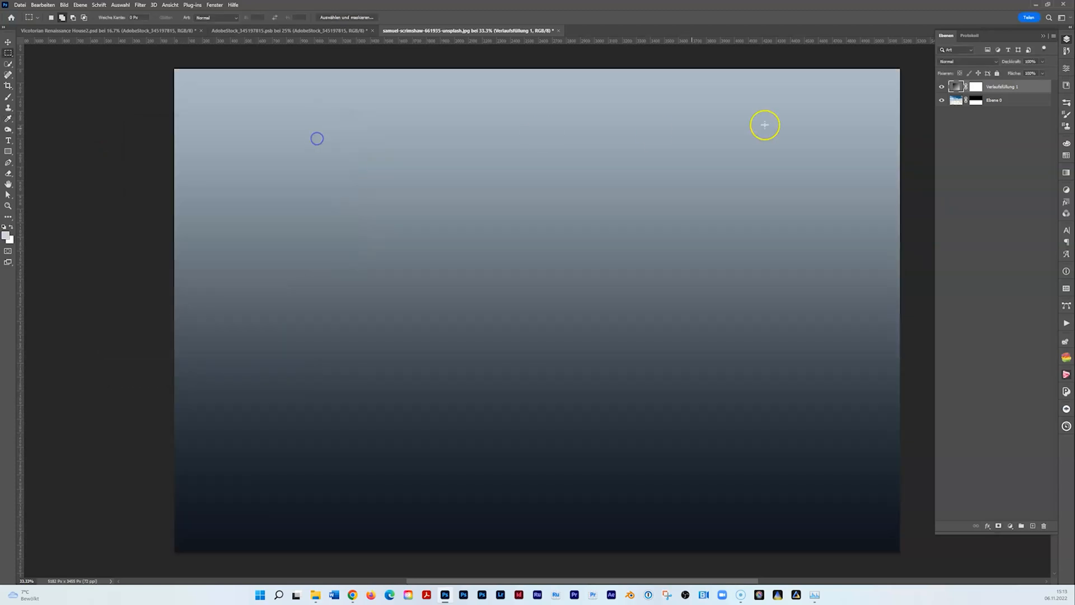
- Move the gradient fill below the masked salt-flat layer and rename the salt-flat layer Ground
left_click(1016, 87)
left_click_drag(1015, 87, 1016, 110)
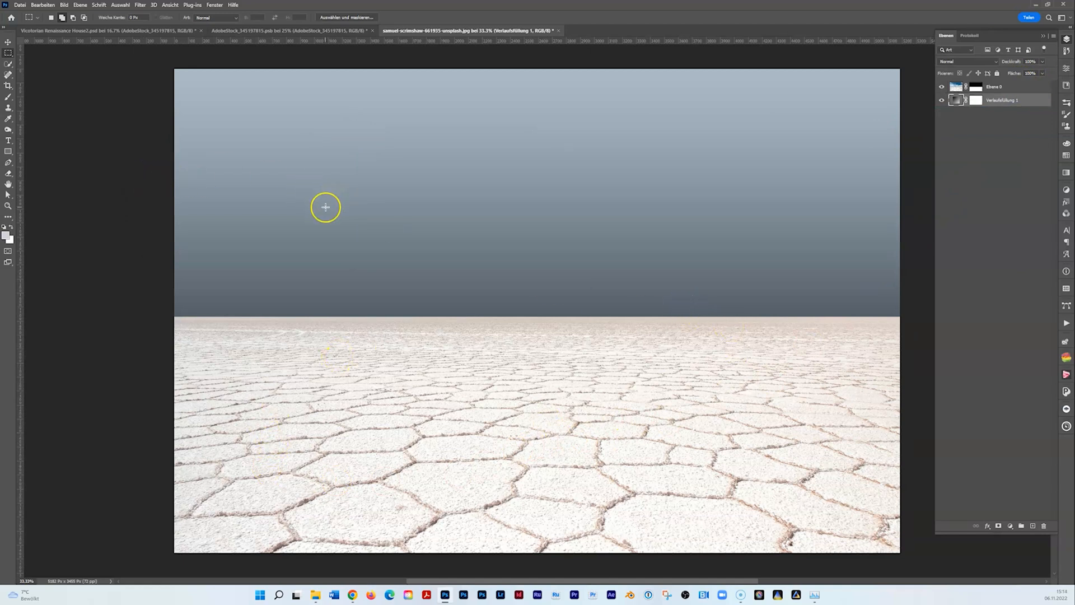
left_click(997, 91)
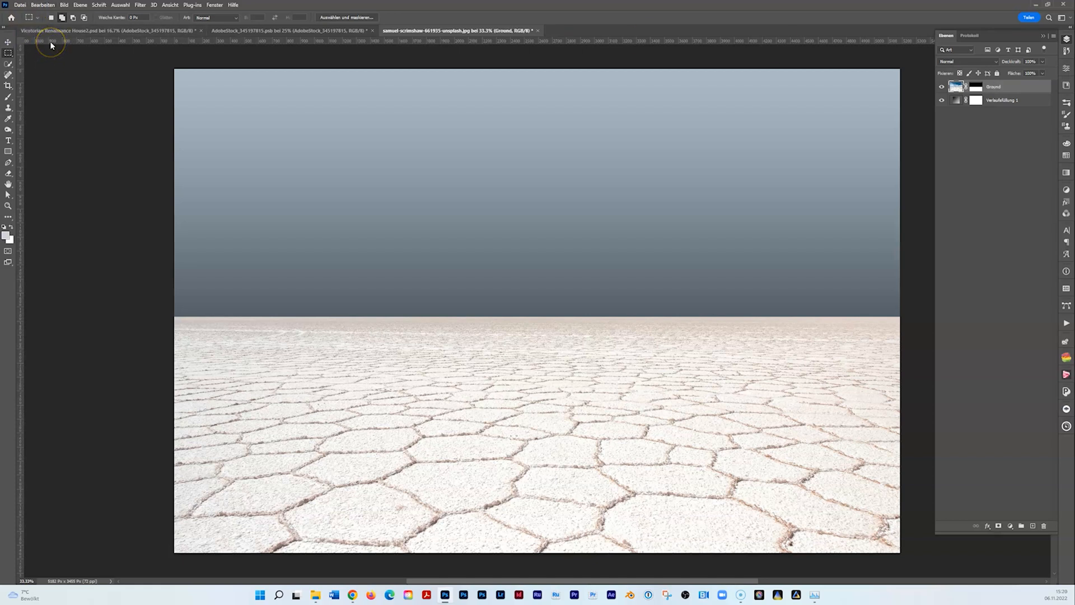
- Compress the Ground layer vertically to 50% of its height, keeping its lower edge in place
key("ctrl+t")
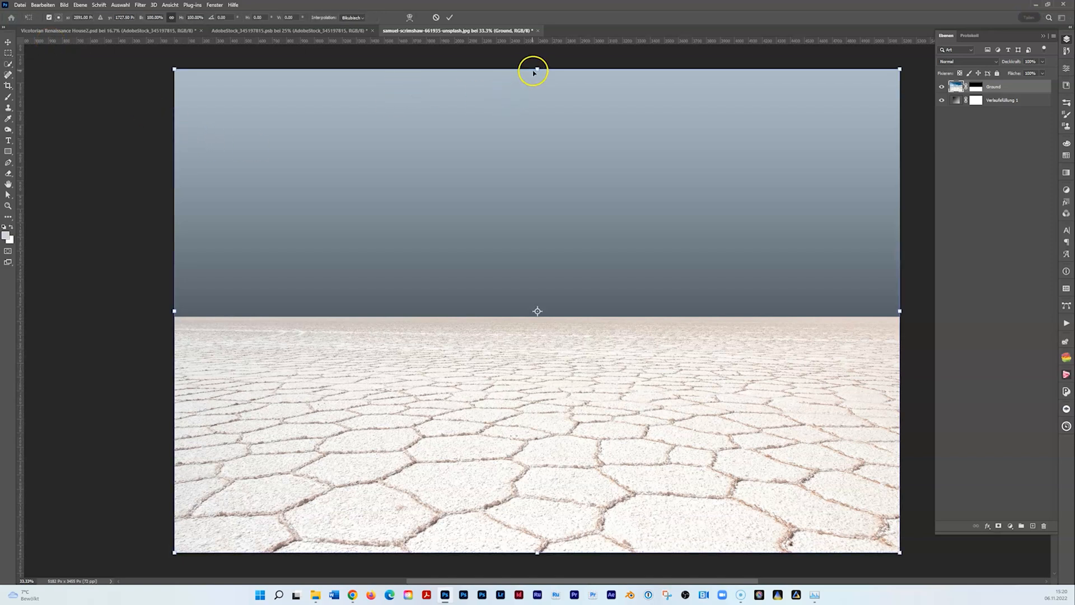
left_click_drag(538, 69, 537, 310)
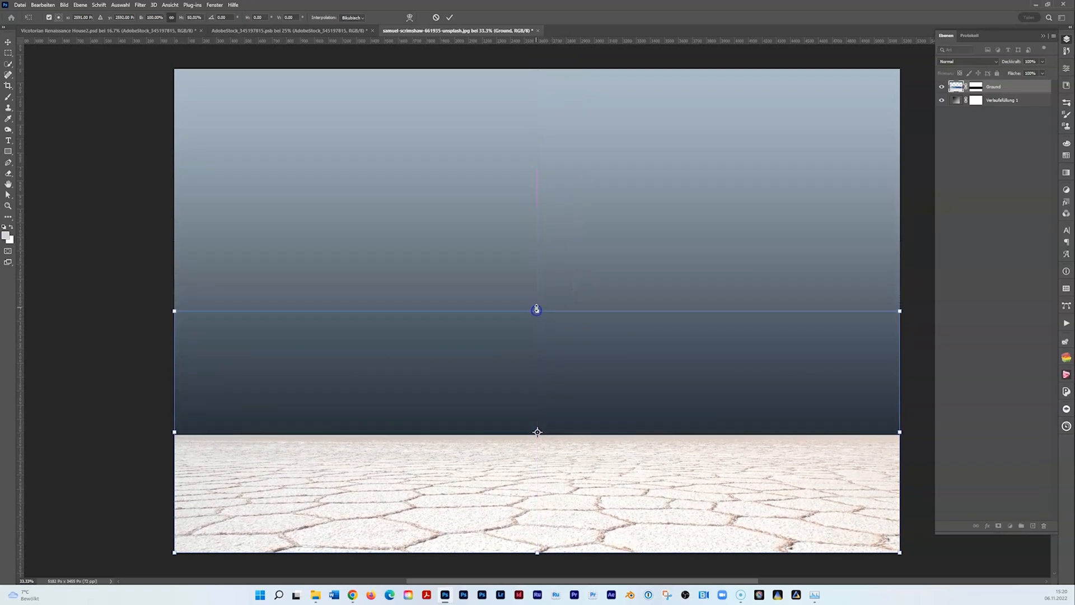
left_click(450, 18)
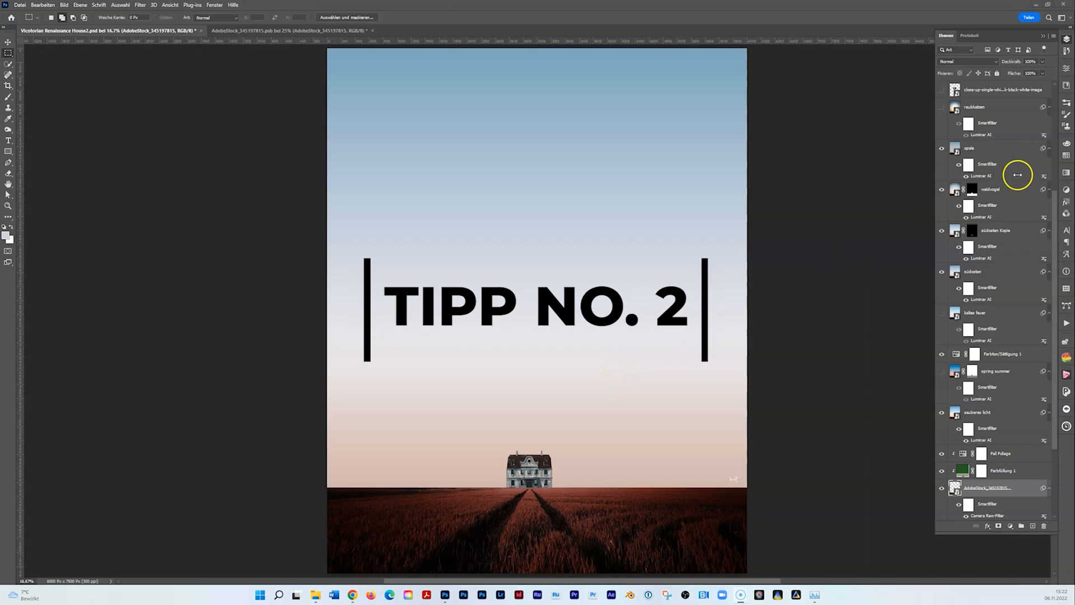
- Preview the two moons above the house by briefly showing the Ebene 3 and Ebene 4 layers
scroll(461, 330, "down", 2)
scroll(557, 268, "up", 3)
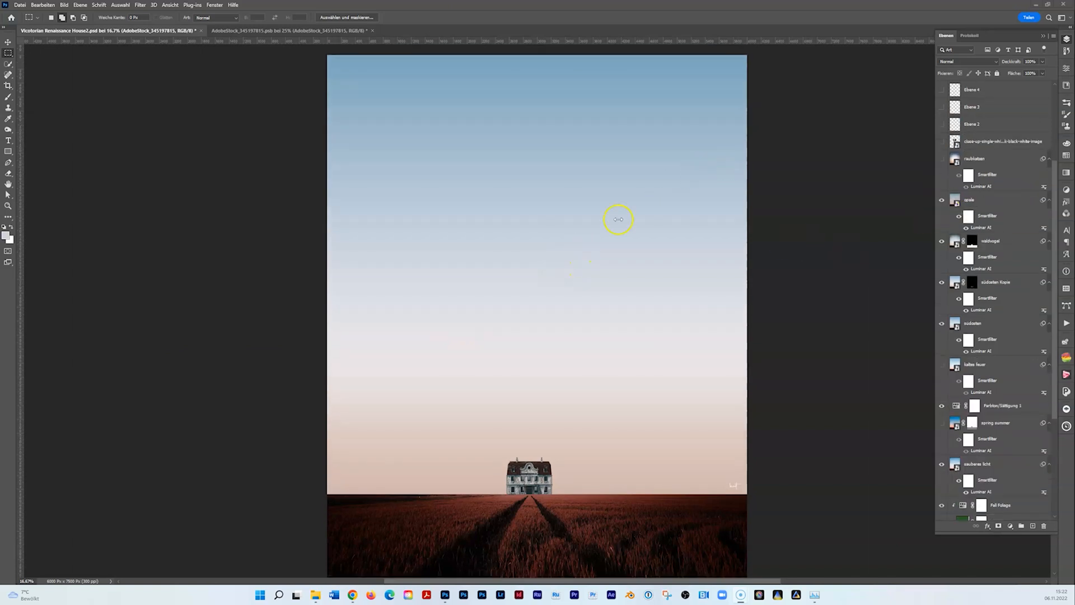
scroll(843, 103, "up", 1)
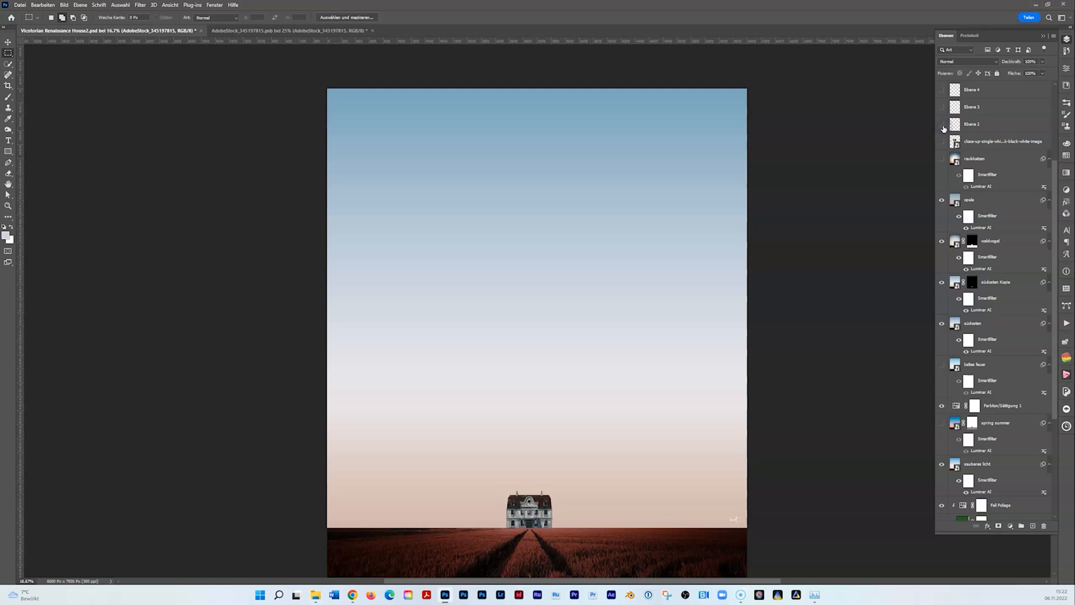
left_click(943, 107)
left_click(940, 91)
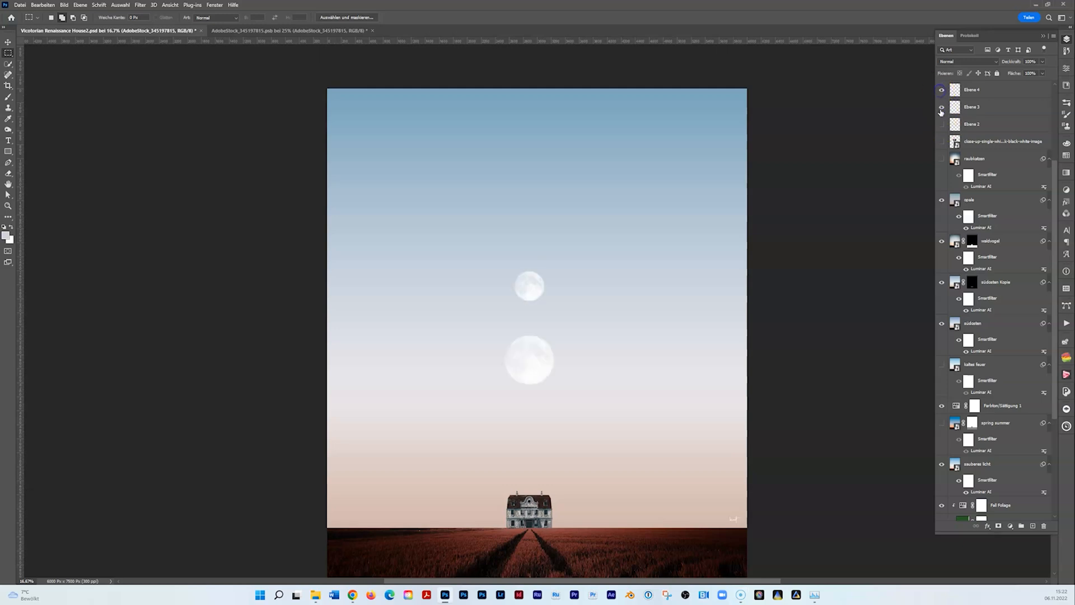
left_click(941, 108)
left_click(942, 93)
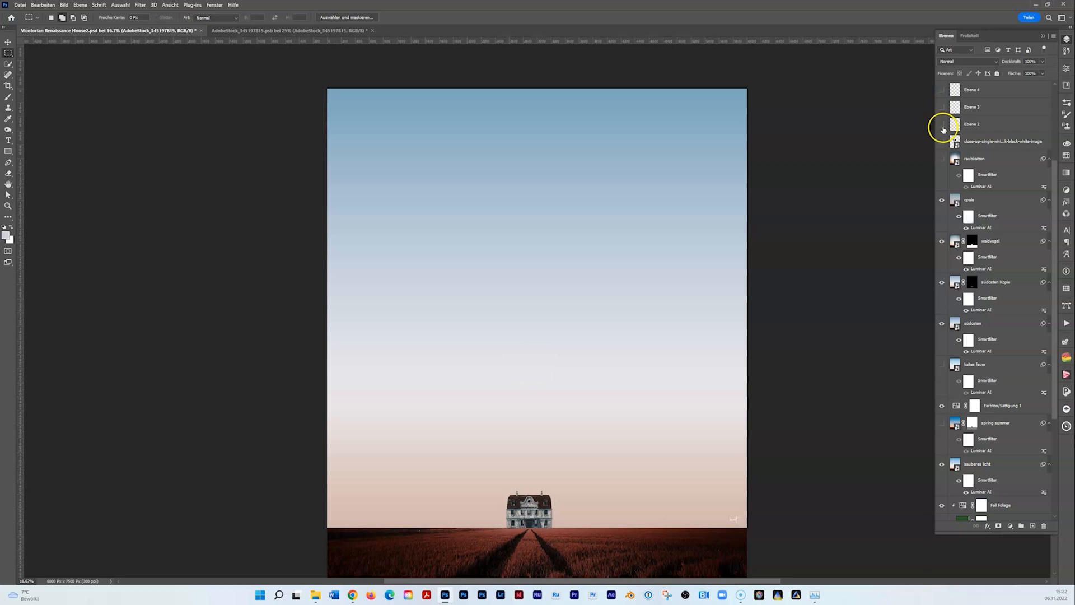
- Create a new empty layer directly above Ebene 2 and activate the Brush tool
scroll(940, 133, "up", 2)
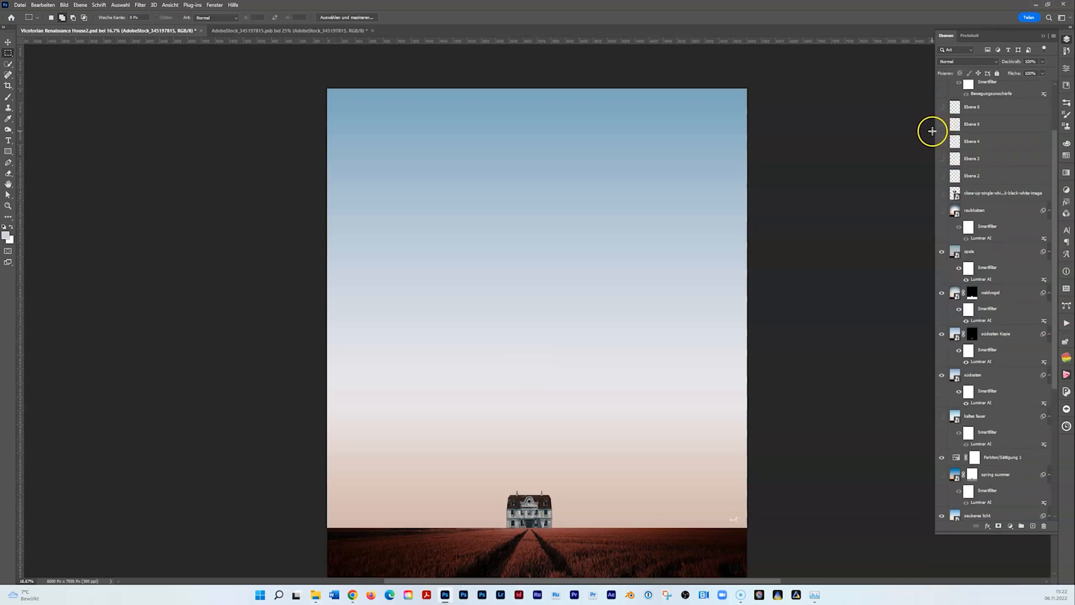
left_click(979, 175)
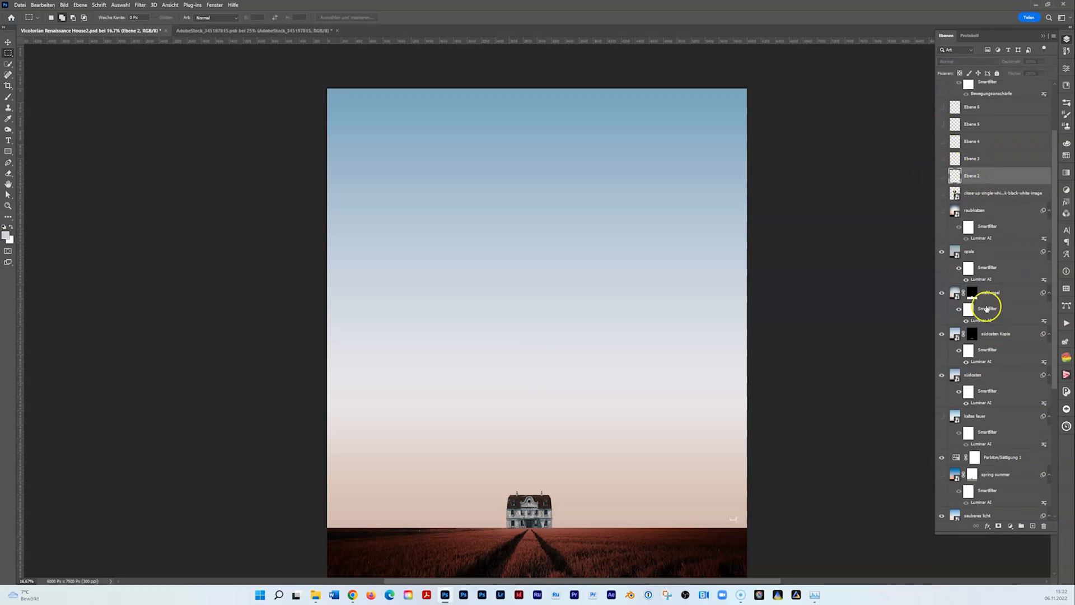
left_click(1033, 526)
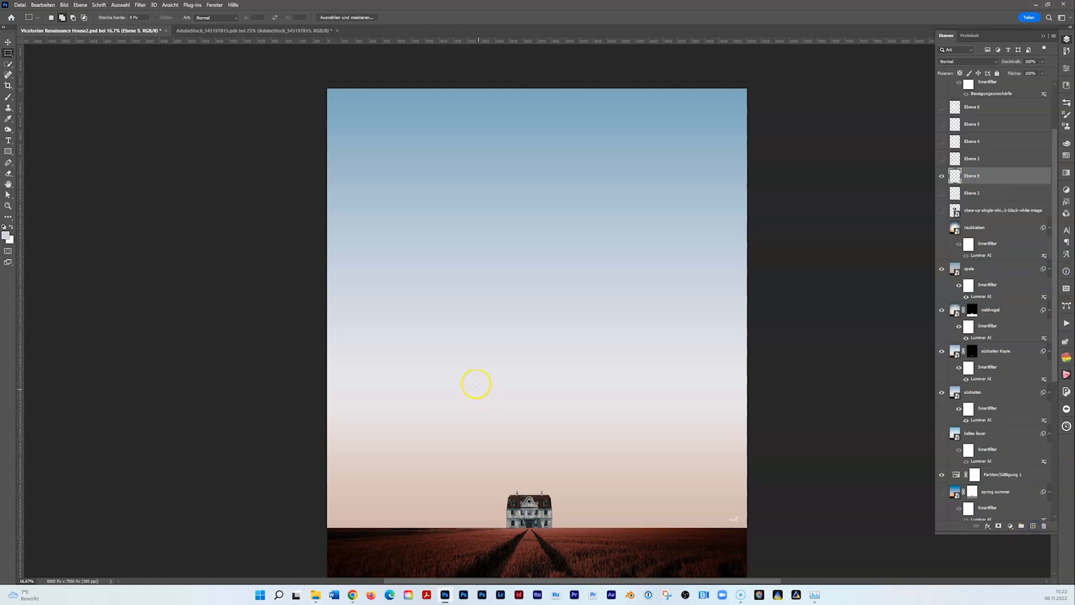
left_click(9, 97)
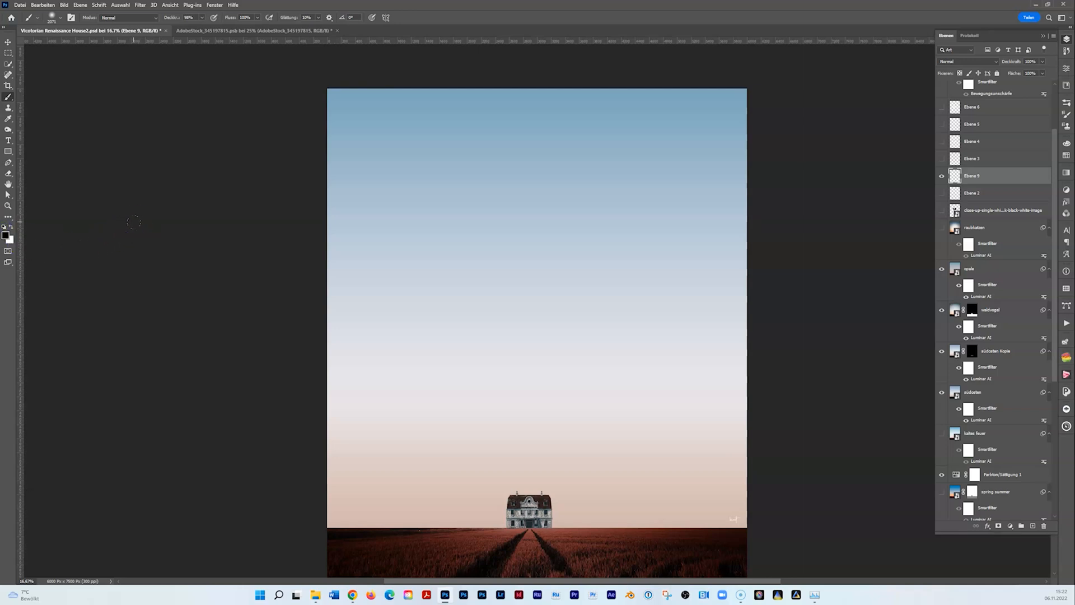
left_click(111, 241)
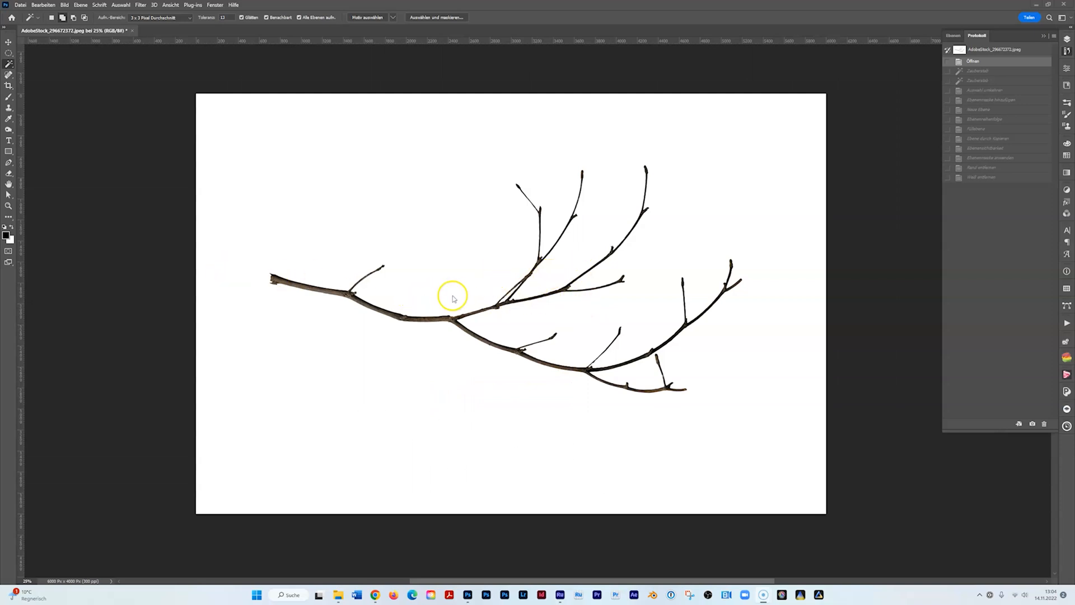
- Select the white background around the branch with the Magic Wand and hide it with a layer mask
left_click(948, 37)
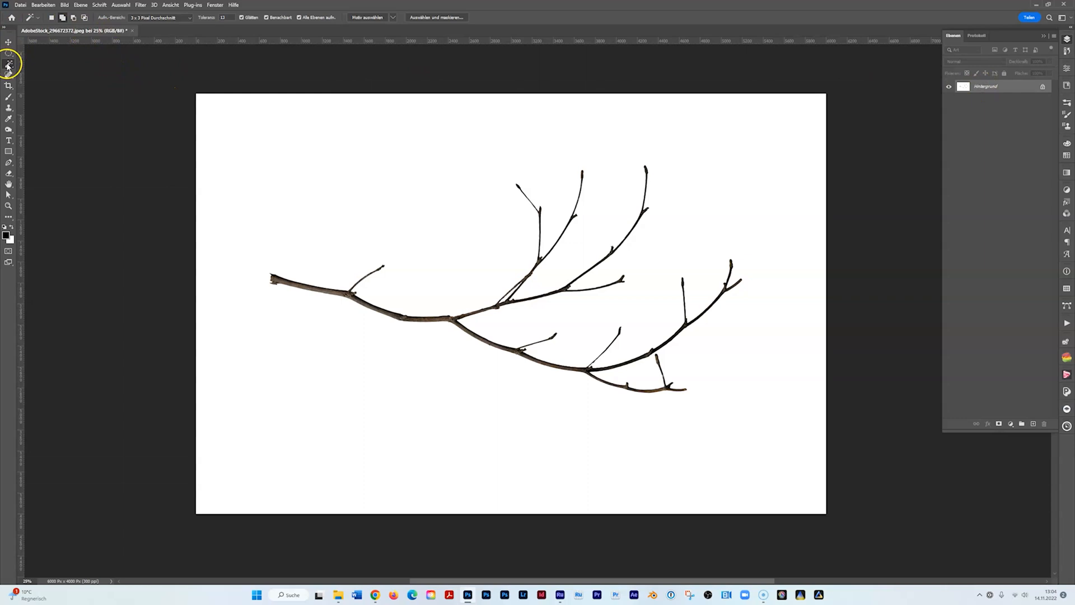
left_click(354, 172)
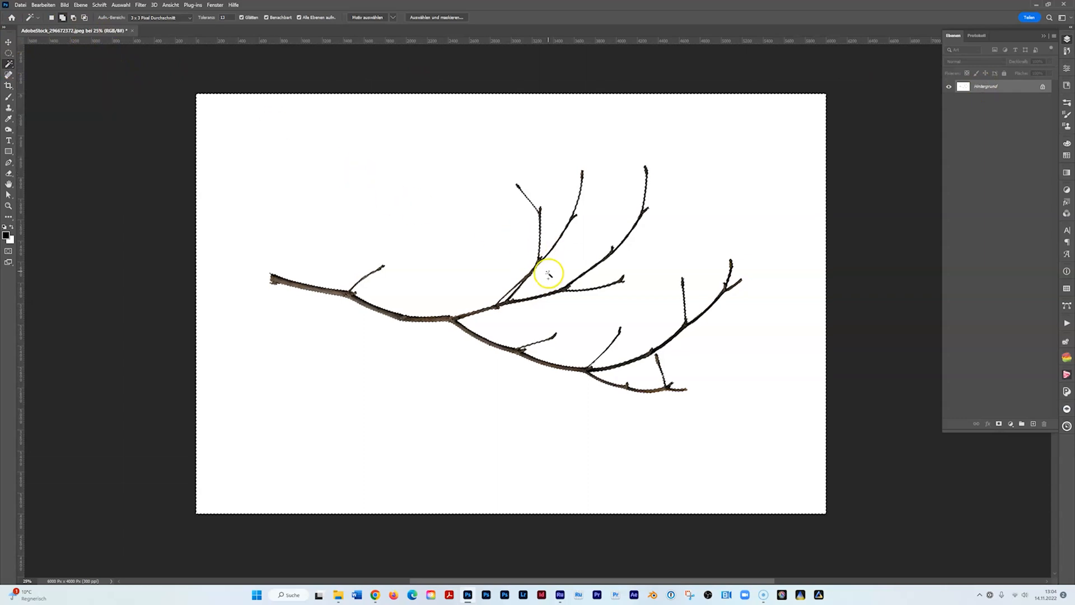
scroll(524, 265, "up", 4)
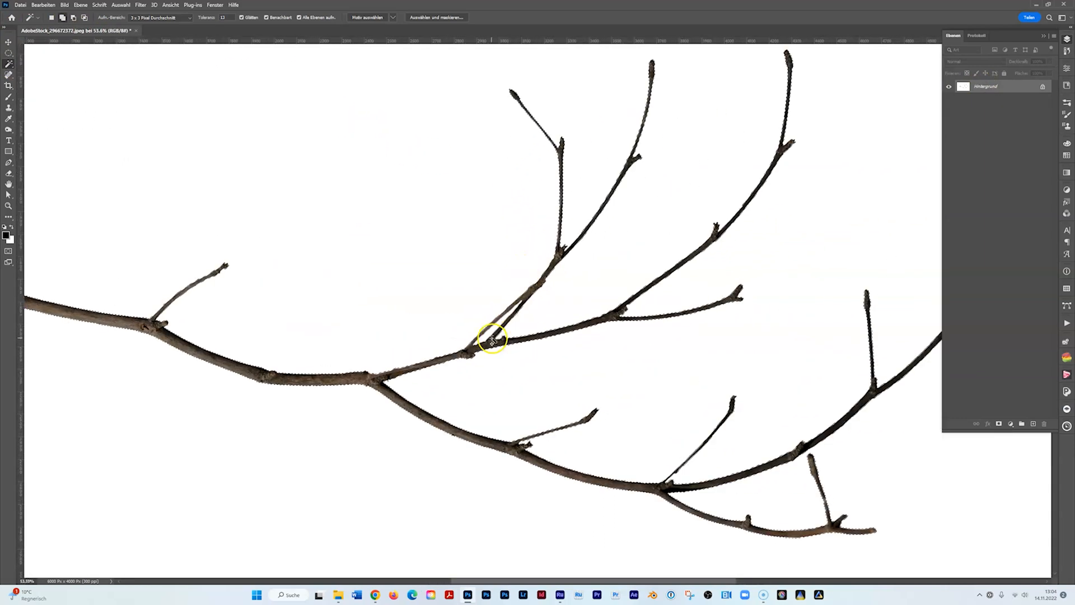
scroll(488, 339, "down", 4)
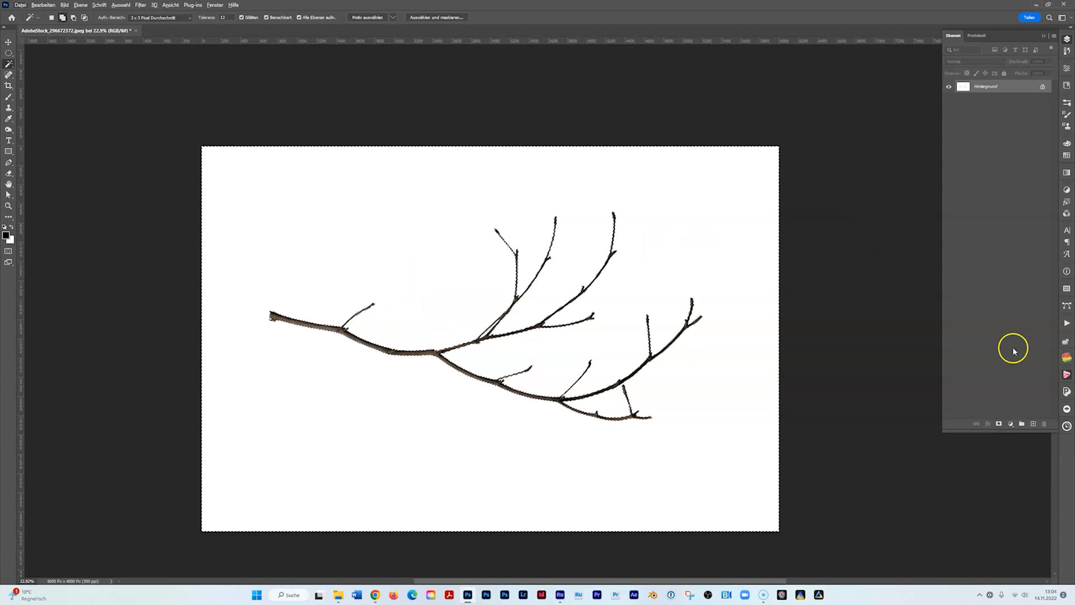
left_click(999, 424)
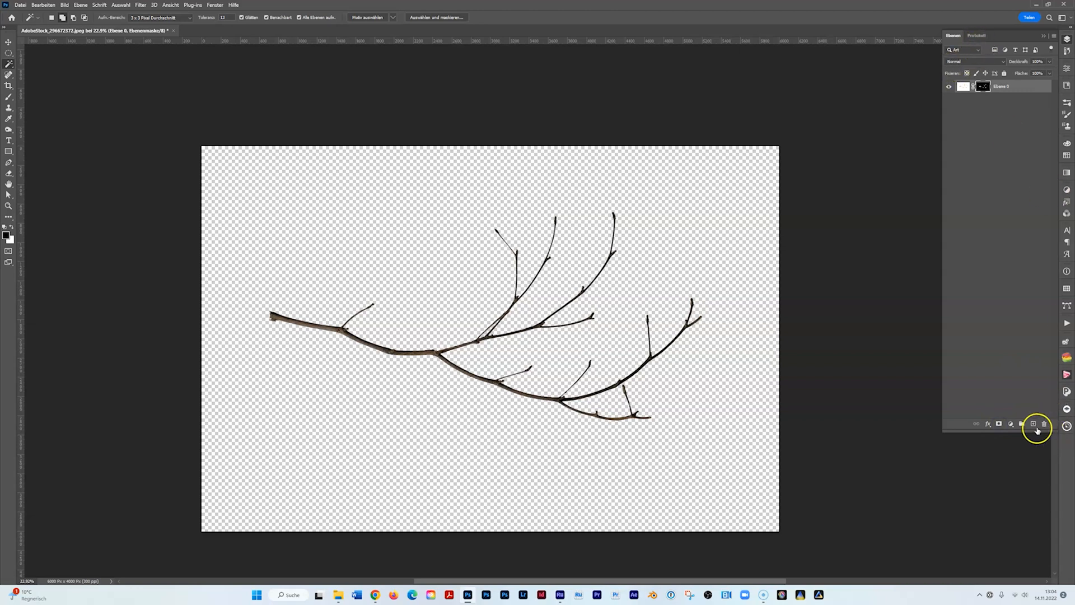
- Add a new layer beneath the masked branch and fill it with black
left_click(1033, 424)
left_click_drag(983, 87, 980, 106)
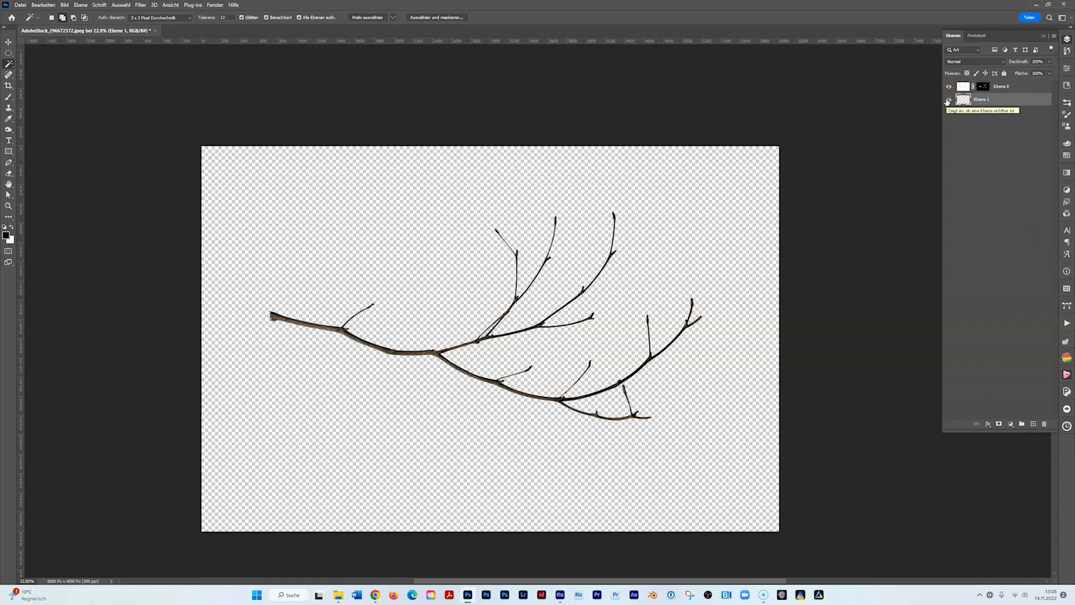
key("alt+BackSpace")
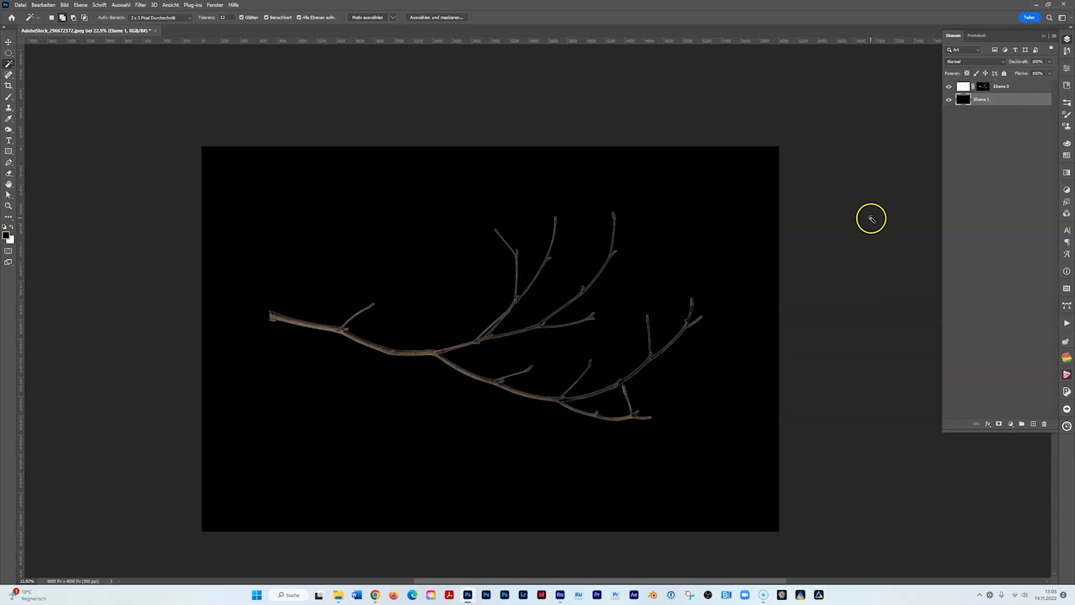
- Duplicate the masked branch layer Ebene 0 and hide the original
left_click(963, 87)
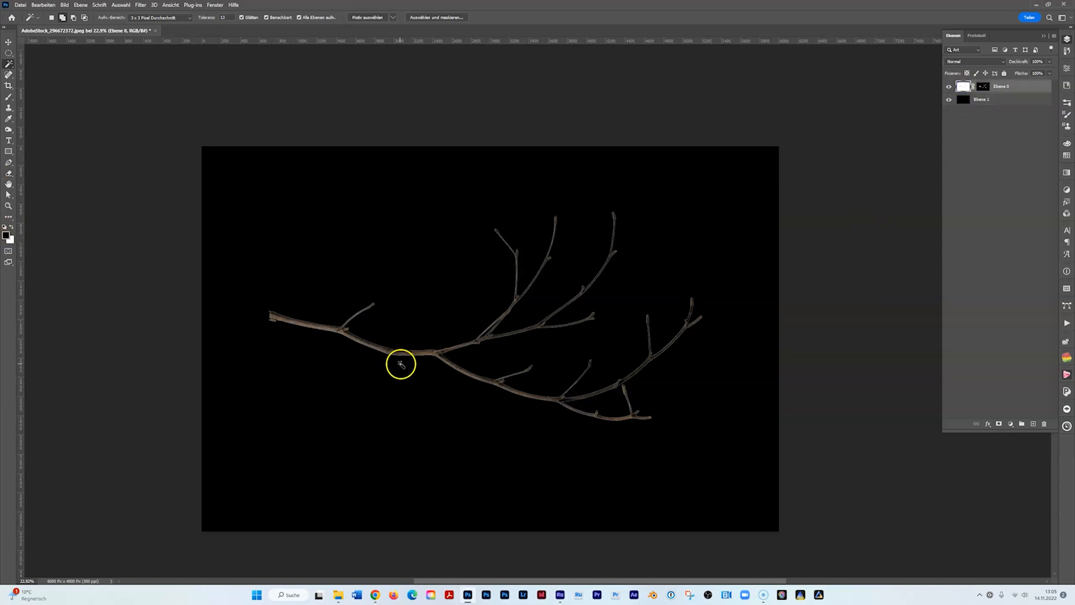
scroll(402, 365, "up", 2)
scroll(402, 365, "up", 1)
scroll(403, 329, "up", 2)
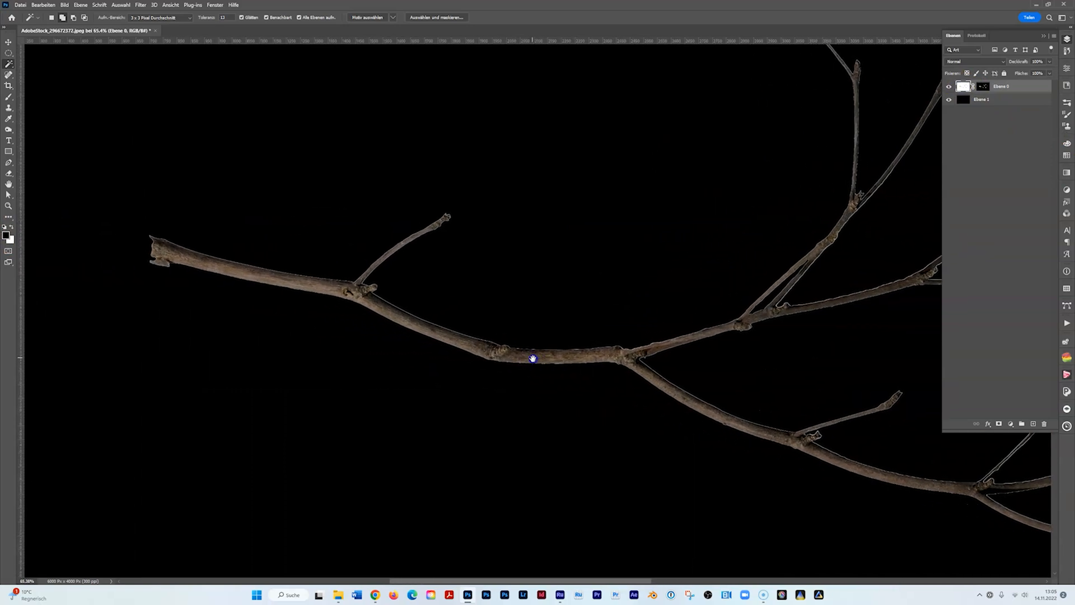
scroll(547, 367, "up", 3)
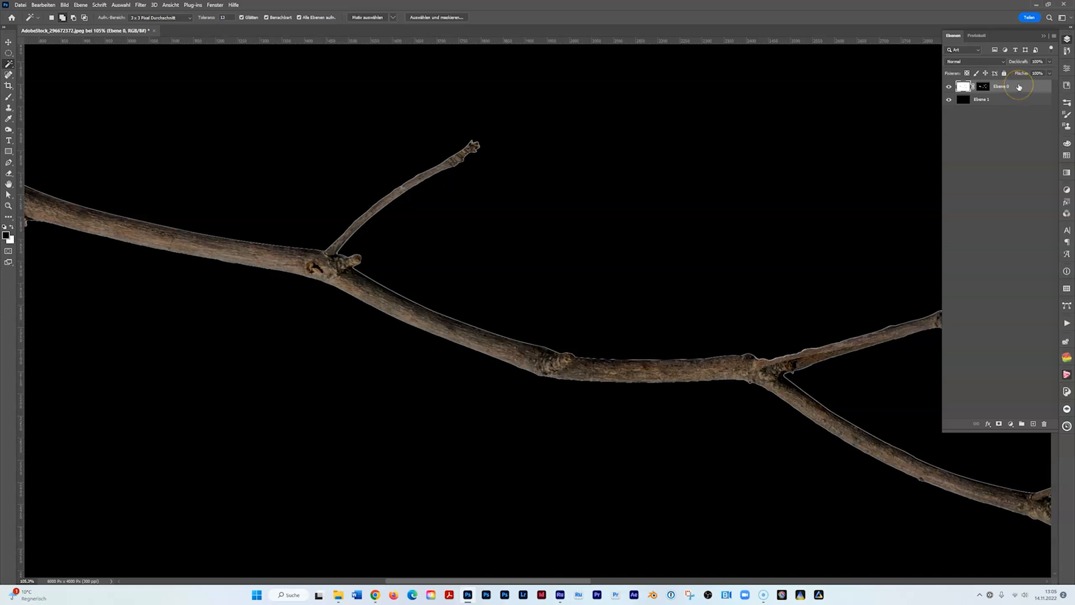
key("ctrl+j")
left_click(949, 99)
- Apply the layer mask permanently to the duplicated branch layer
left_click(984, 87)
right_click(984, 86)
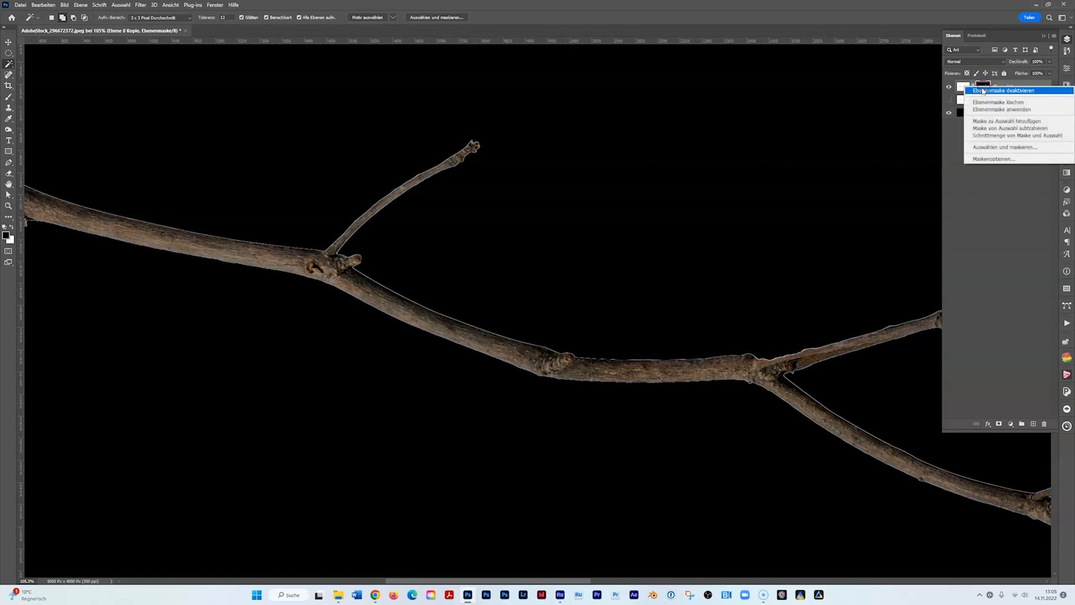
left_click(1001, 109)
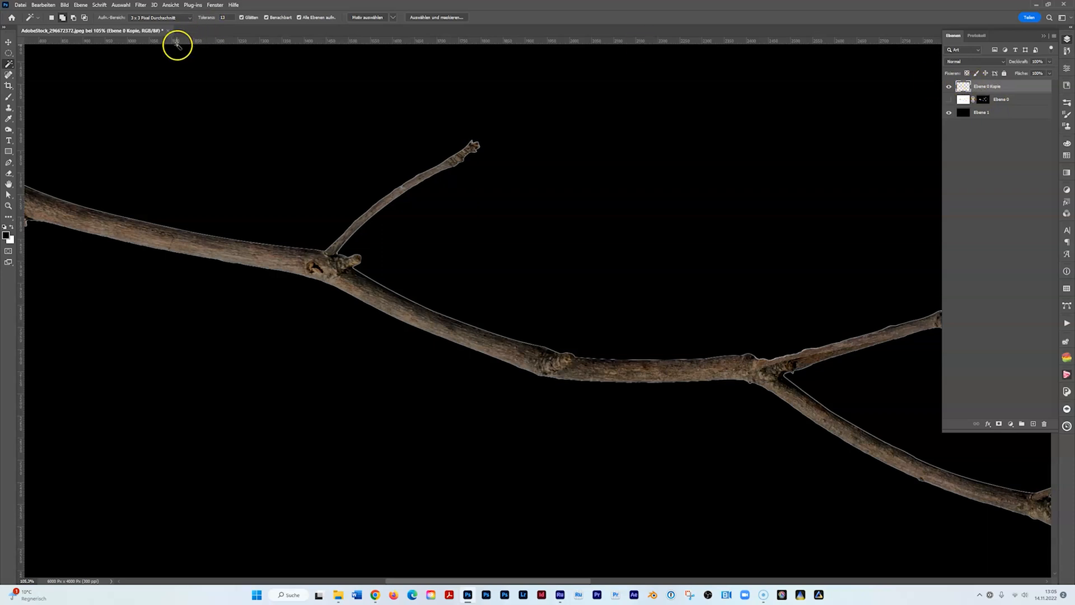
- Apply Defringe (Rand entfernen) with a width of 4 pixels to the duplicated branch layer
left_click(81, 5)
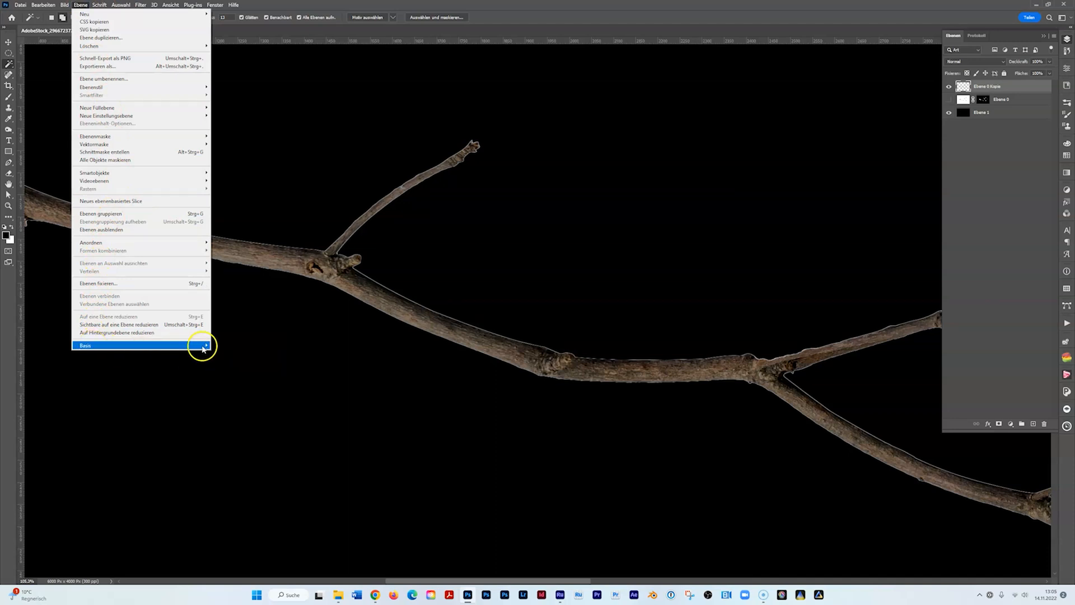
mouse_move(202, 345)
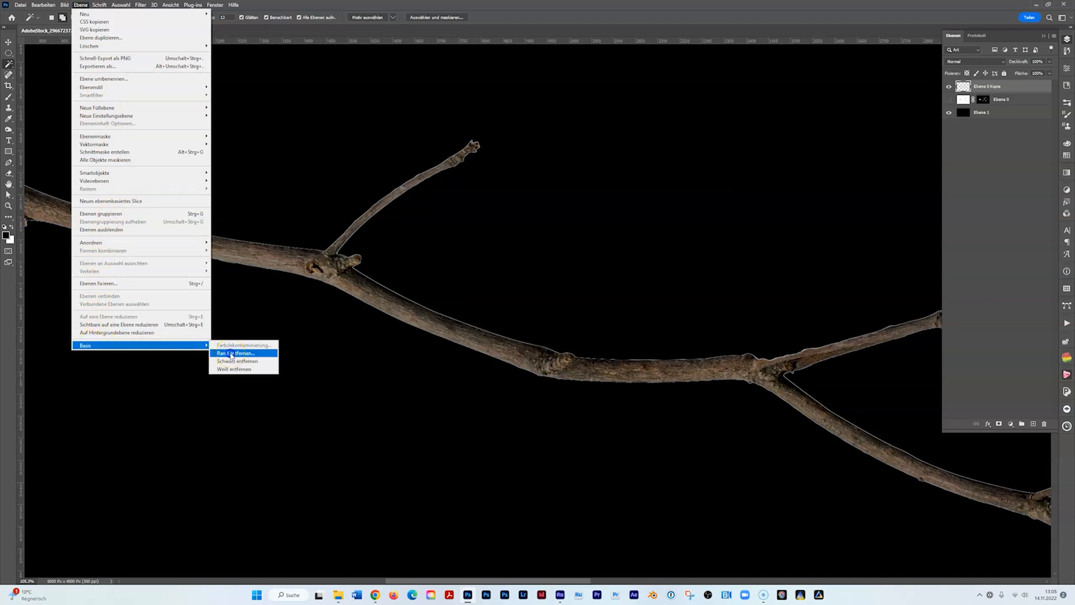
left_click(231, 353)
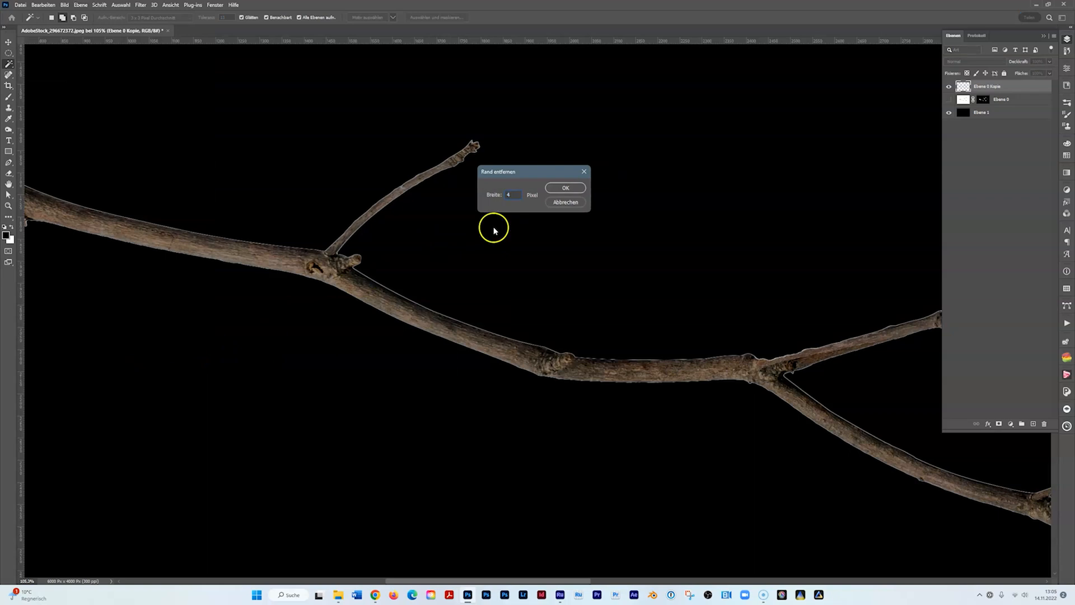
type("4")
left_click(566, 190)
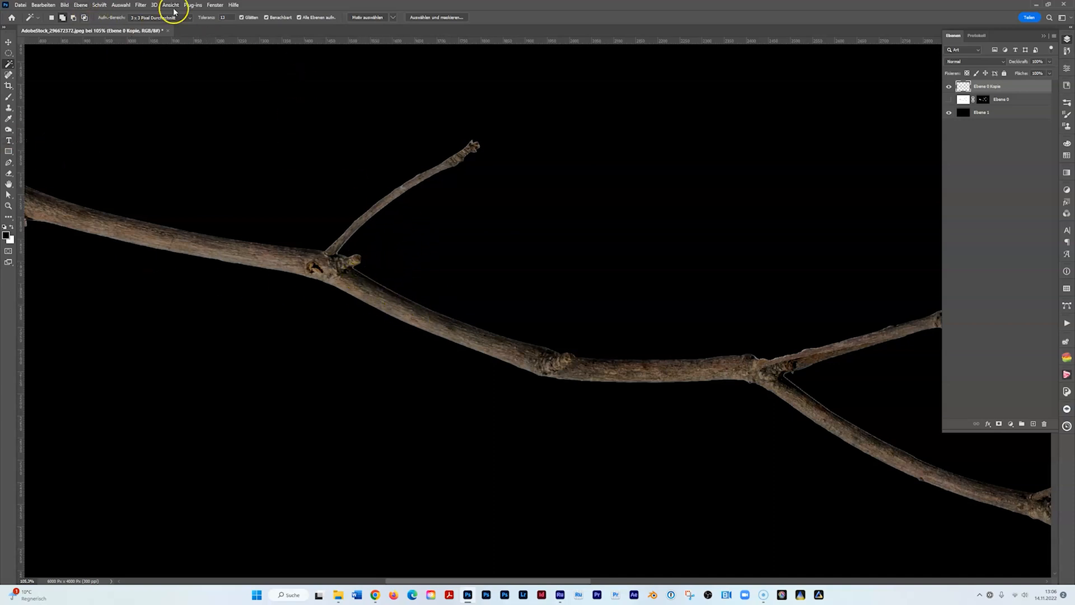
- Apply Remove White Matte (Weiß entfernen) to the duplicated branch layer
left_click(81, 4)
mouse_move(118, 345)
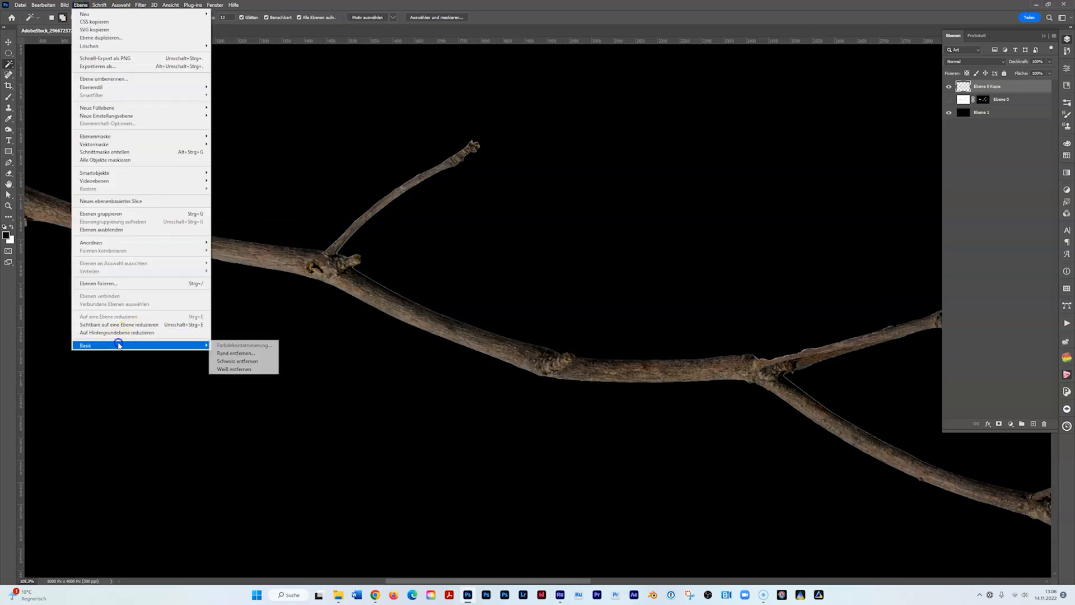
left_click(236, 370)
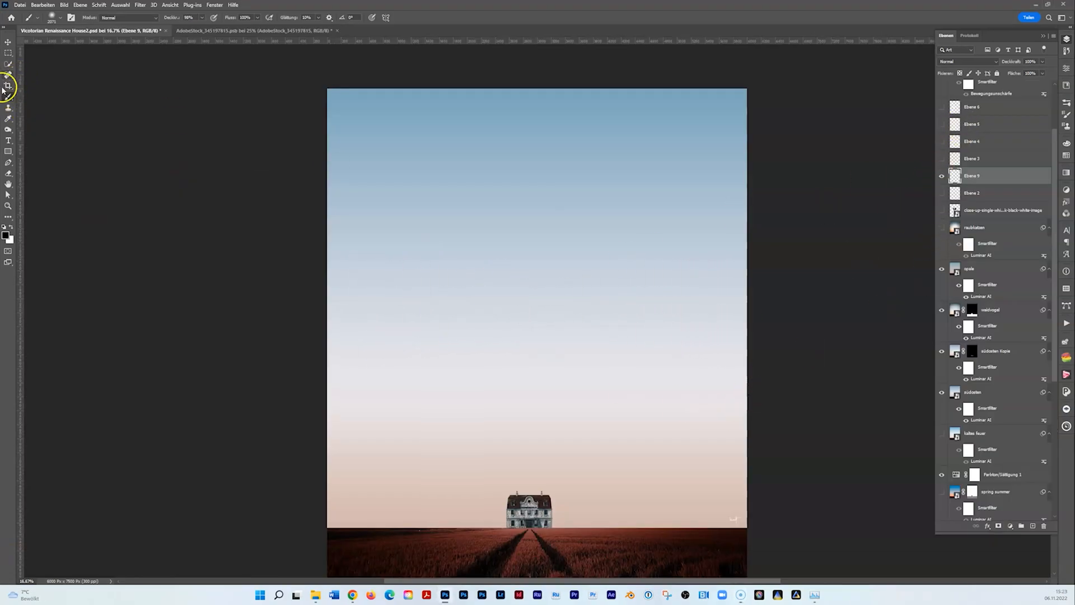
- Set the foreground colour to light blue #69c7e2 and paint a soft diagonal stroke across the sky on Ebene 9
left_click(7, 235)
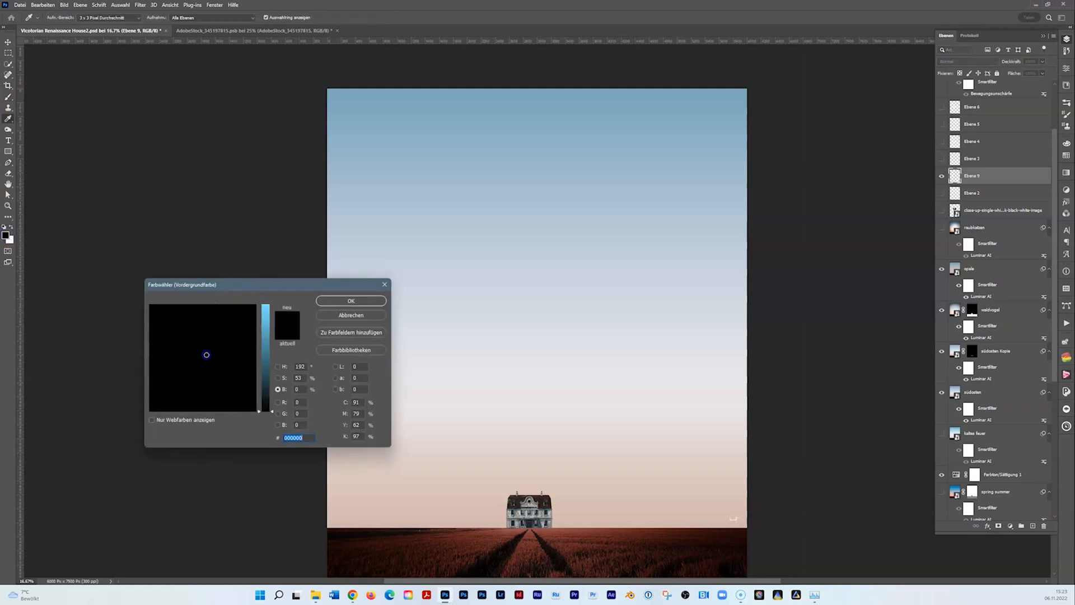
left_click_drag(266, 320, 268, 317)
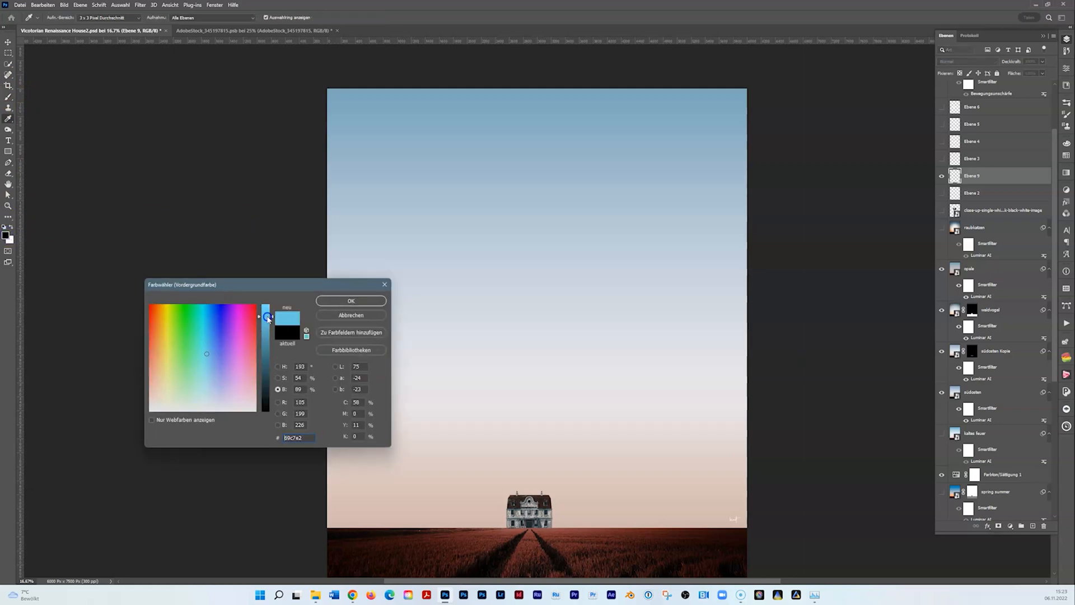
left_click(343, 301)
mouse_move(442, 215)
left_mouse_down()
mouse_move(467, 248)
mouse_move(525, 276)
left_mouse_up()
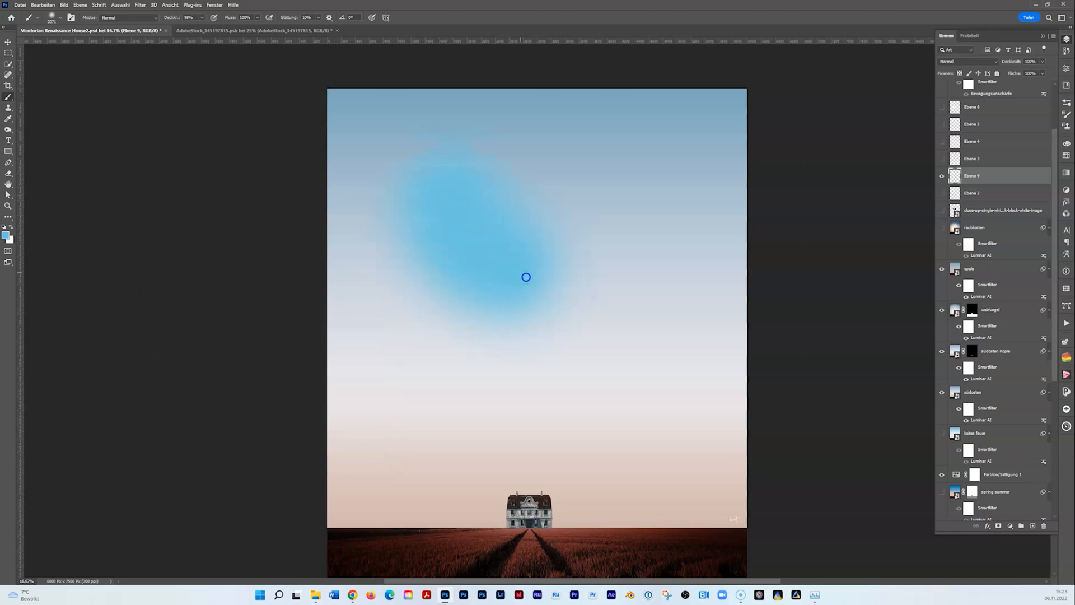
- Set the background colour to pink #ff3d9d
left_click(13, 243)
left_click(247, 330)
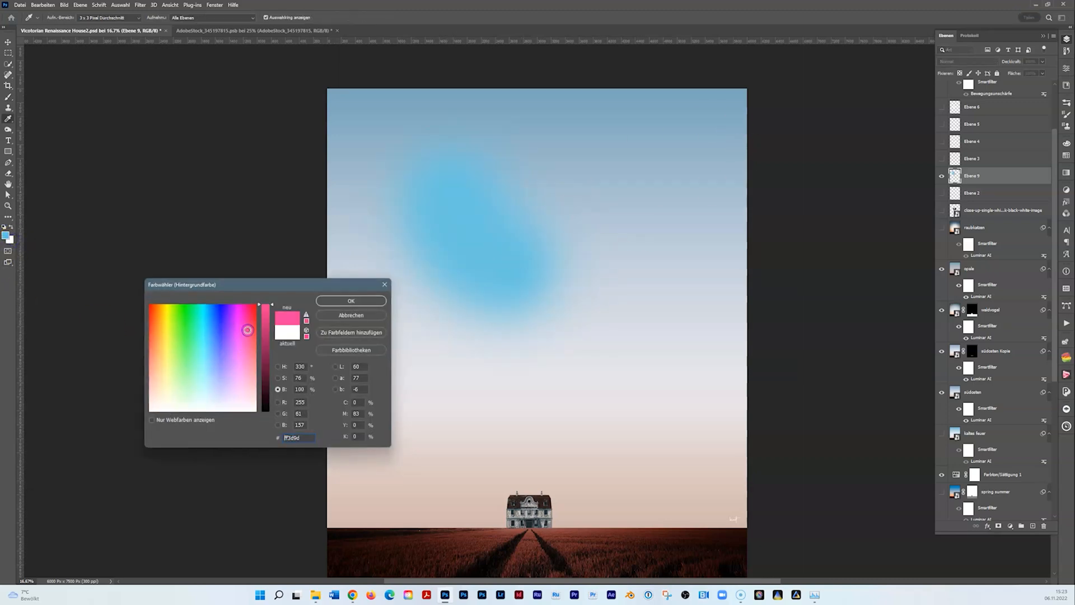
left_click(332, 305)
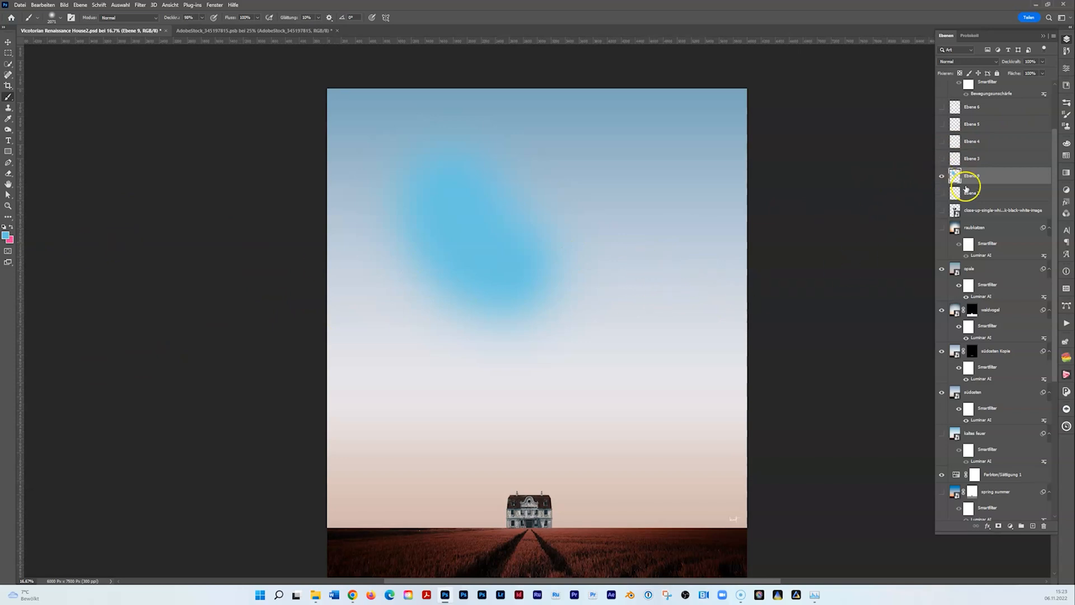
- Select the waldvogel layer mask, return to Ebene 9 and try a linear gradient fill layer above it
left_click(972, 310)
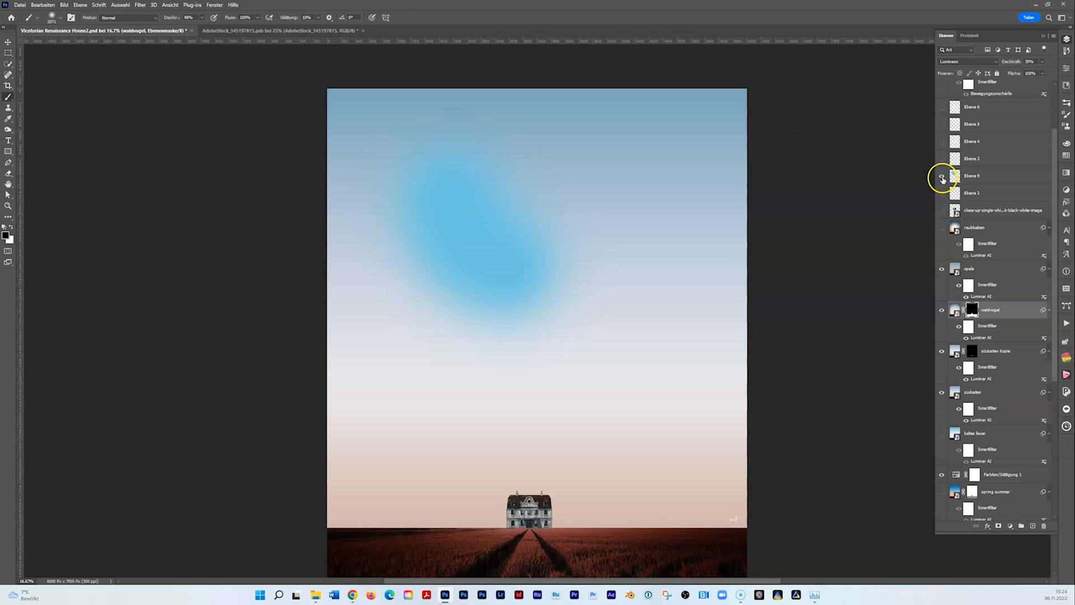
left_click(955, 177)
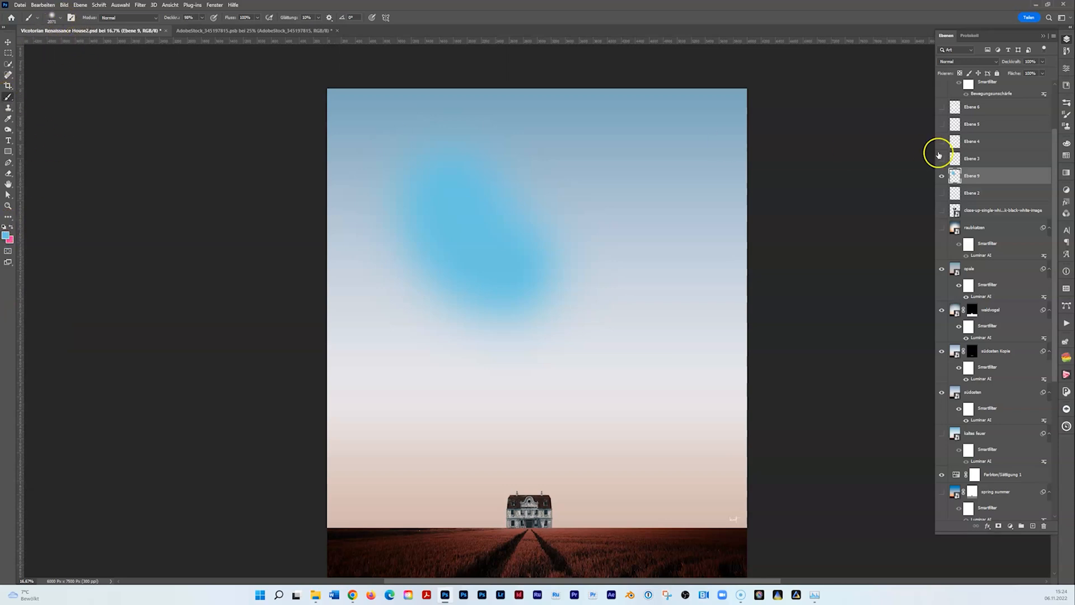
left_click(1011, 526)
left_click(1018, 384)
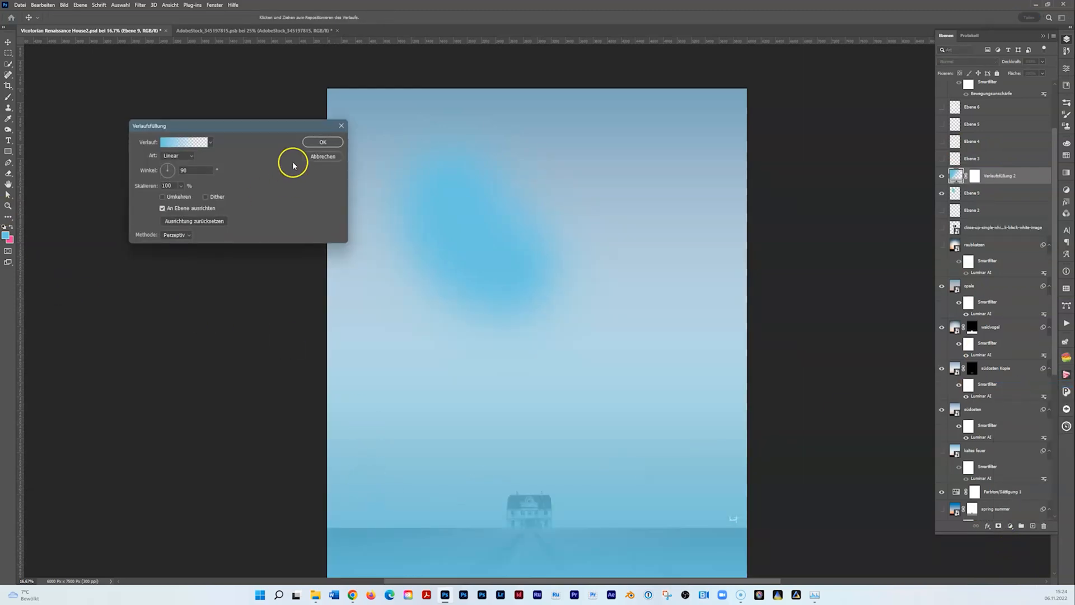
left_click(323, 157)
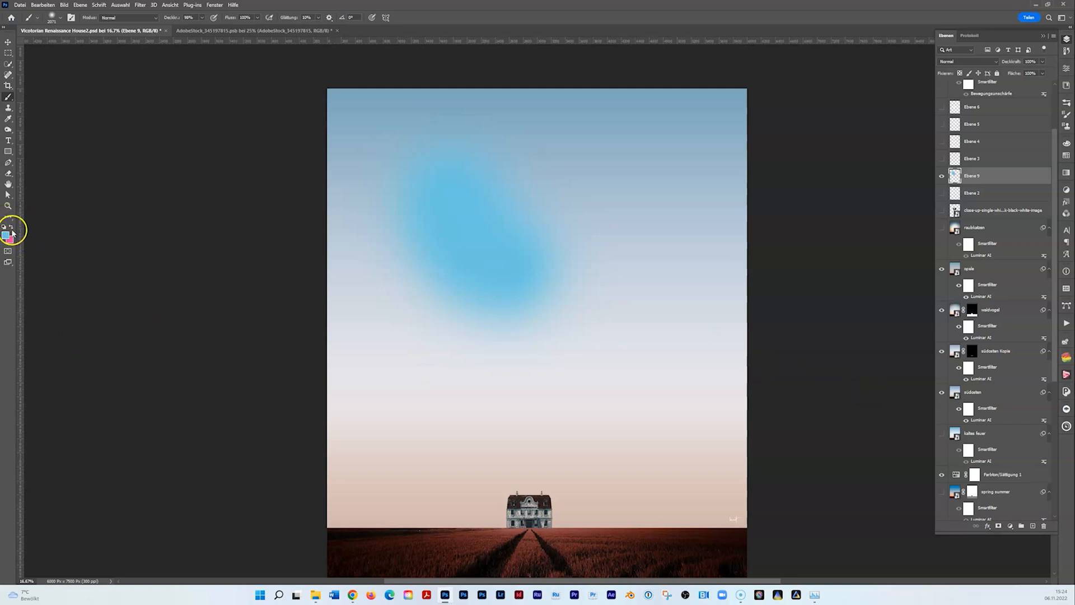
- Reset the foreground and background colours to default black and white and delete the painted layer Ebene 9
key("d")
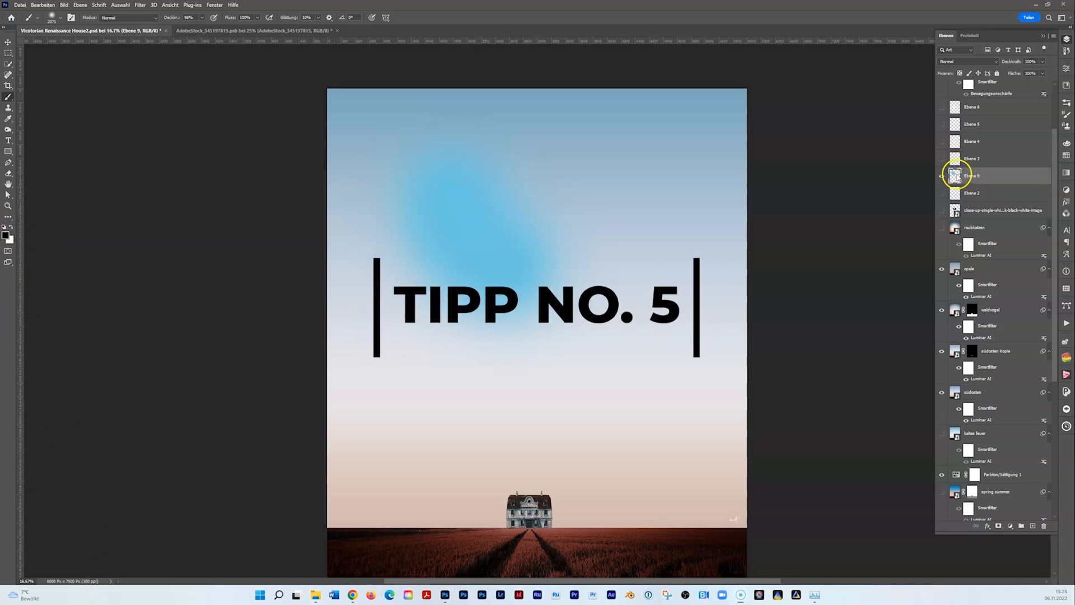
left_click_drag(980, 177, 1045, 525)
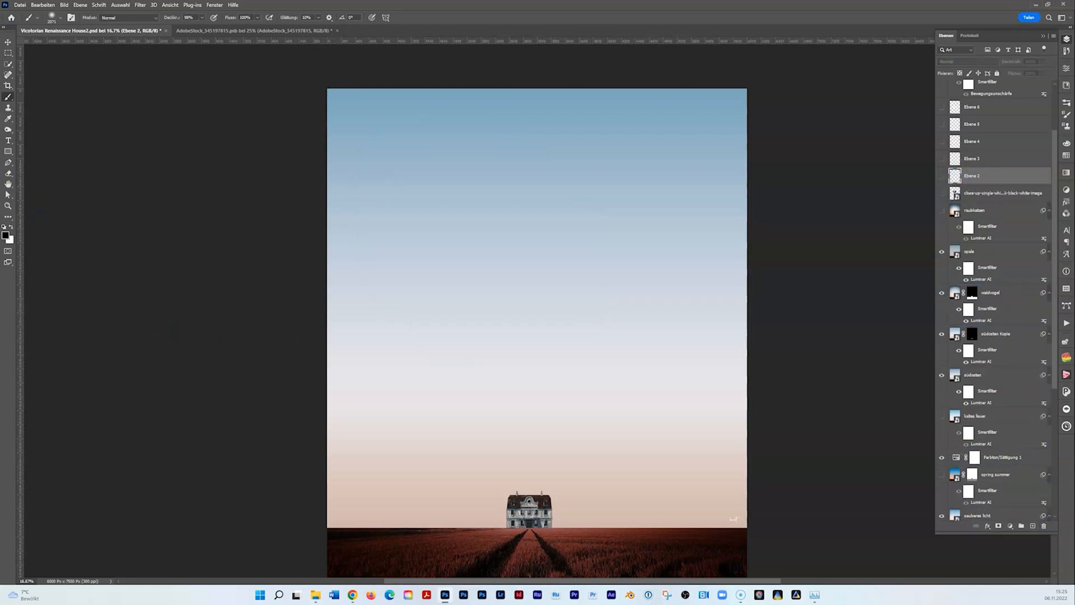
- Examine the brush presets, looking through the earlier brushes and the installed cloud brush sets
left_click(60, 17)
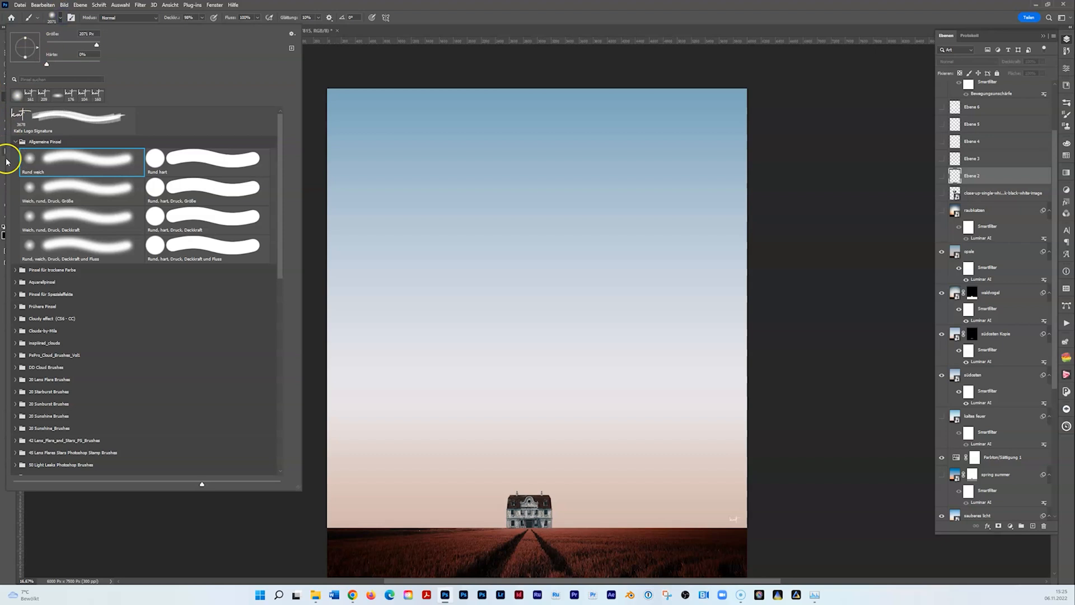
left_click(16, 306)
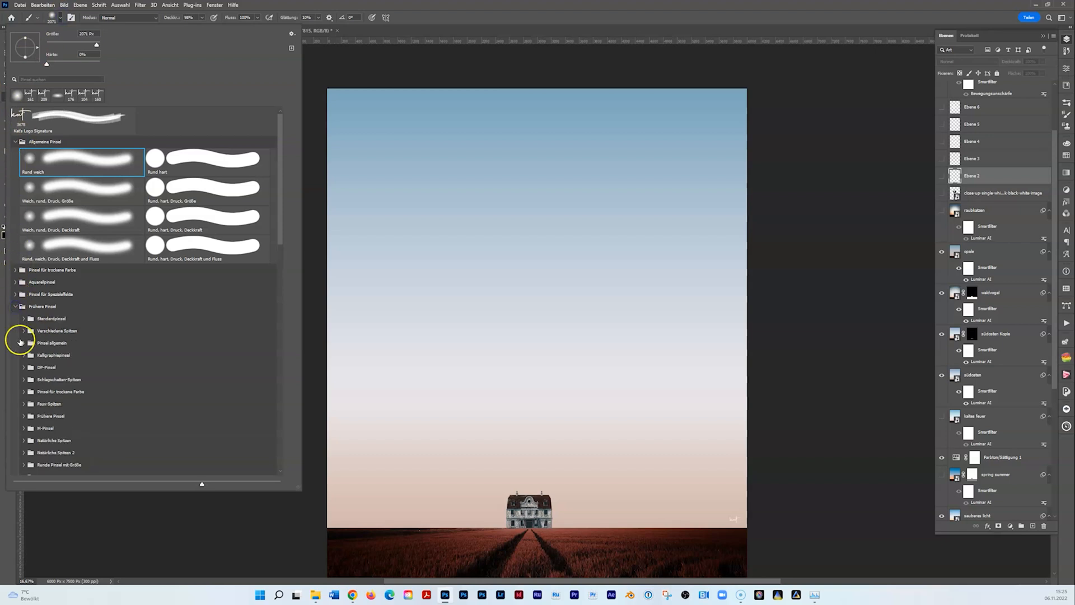
scroll(33, 333, "down", 1)
scroll(68, 330, "down", 2)
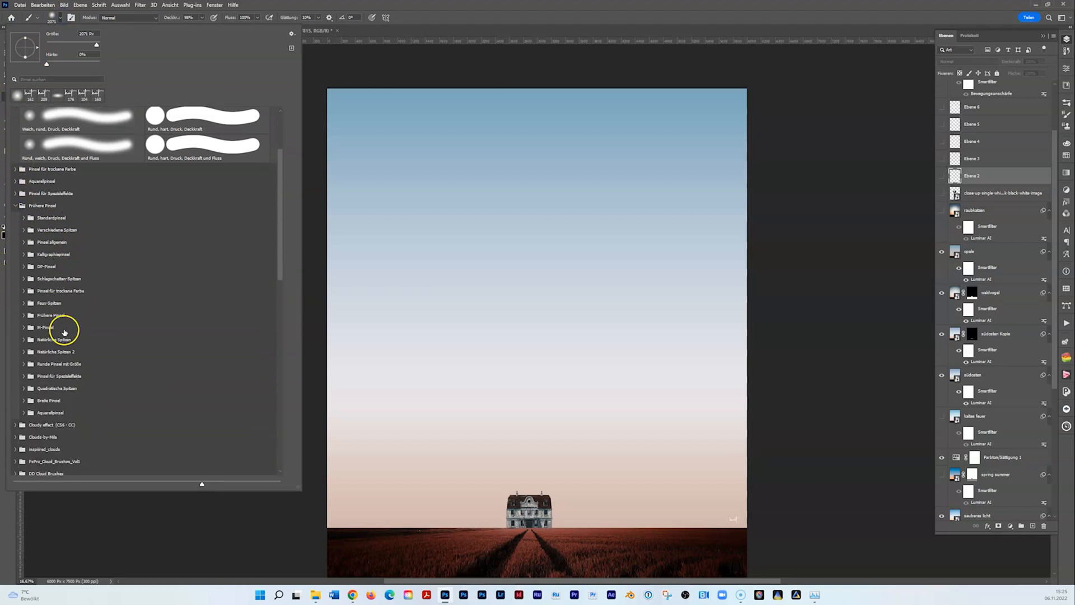
left_click(15, 449)
scroll(83, 374, "down", 6)
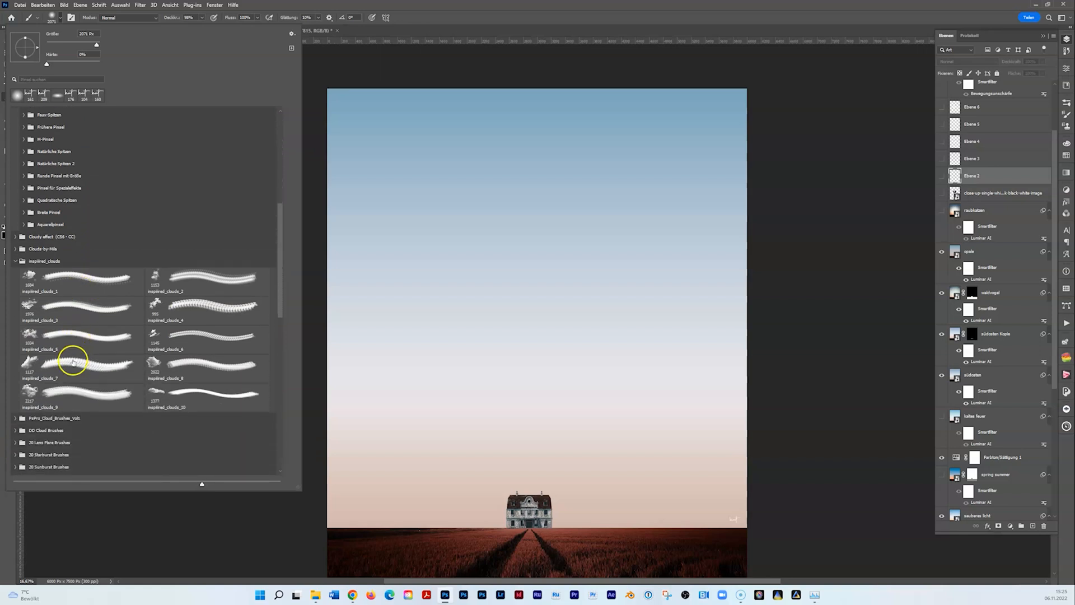
left_click(15, 250)
scroll(56, 286, "down", 6)
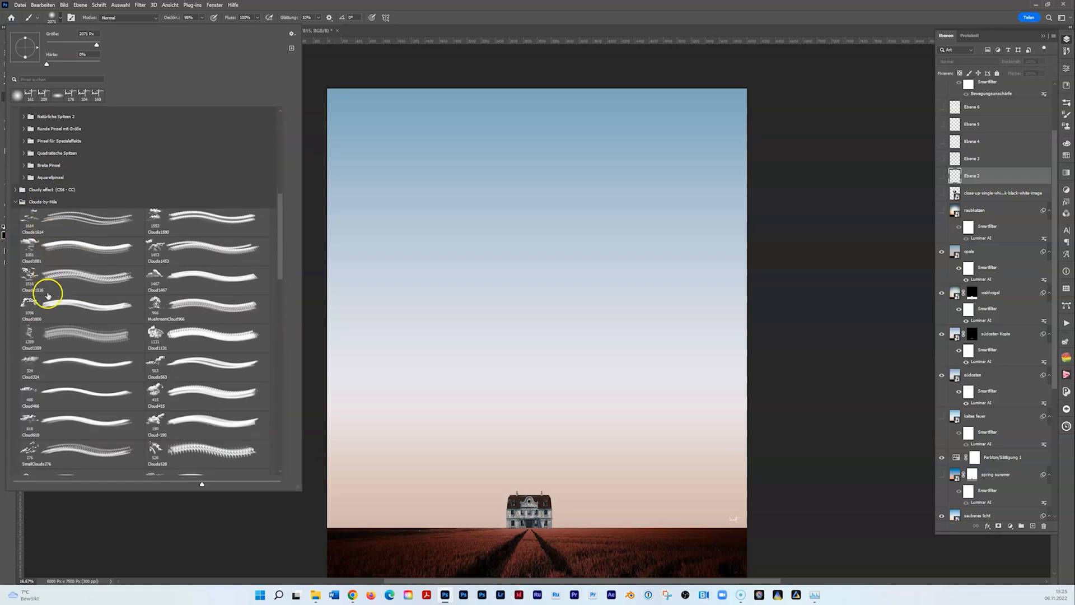
scroll(78, 295, "up", 4)
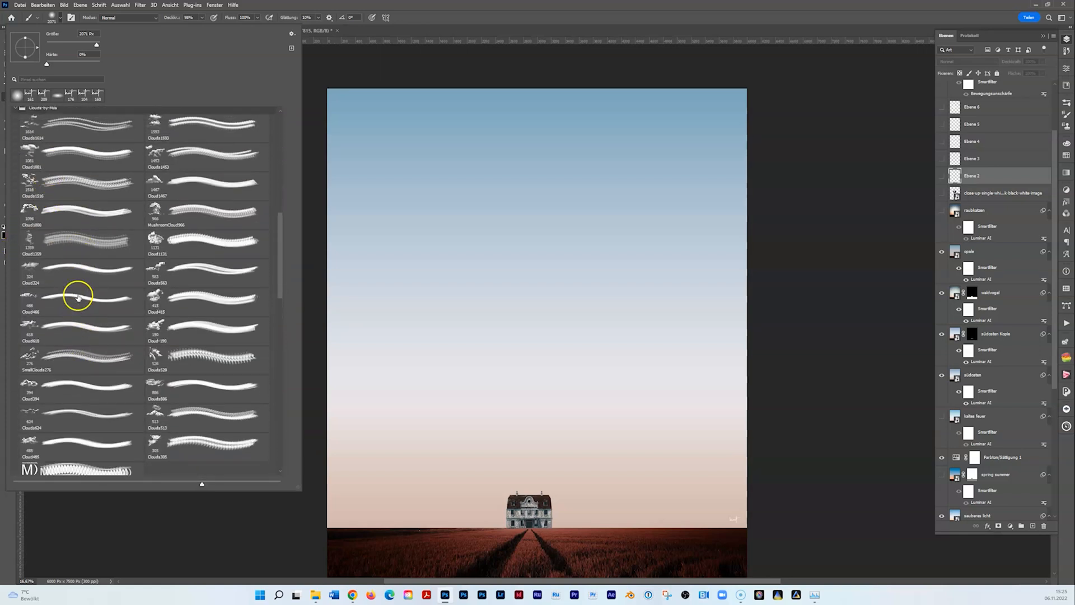
scroll(31, 233, "up", 2)
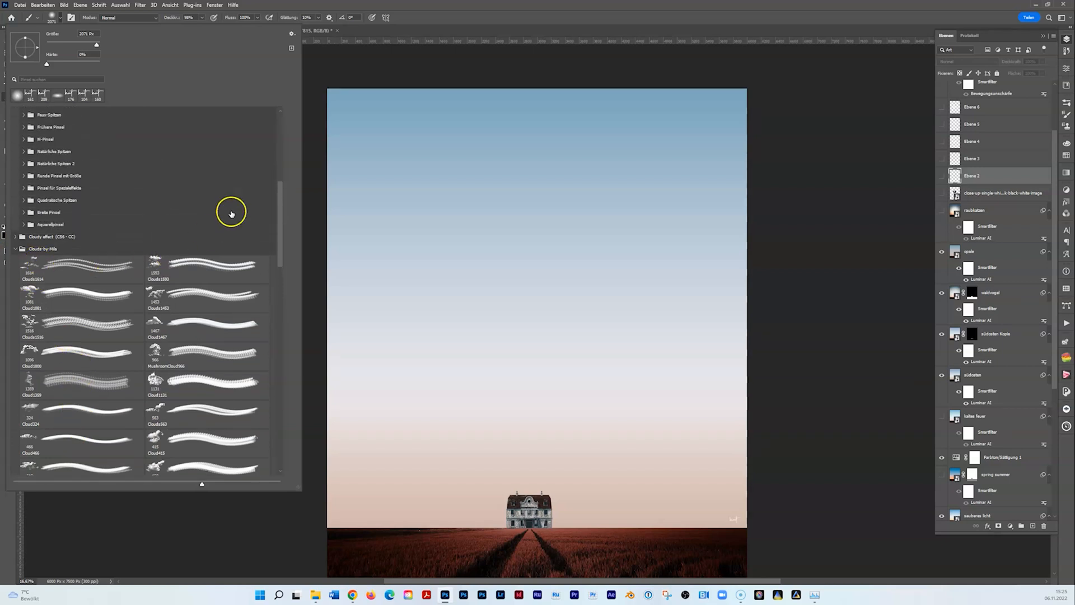
- Examine the Free Sunshine Photoshop Brushes 5 set and the remaining brush folders further down the list
mouse_move(281, 208)
left_mouse_down()
mouse_move(287, 162)
mouse_move(274, 379)
left_mouse_up()
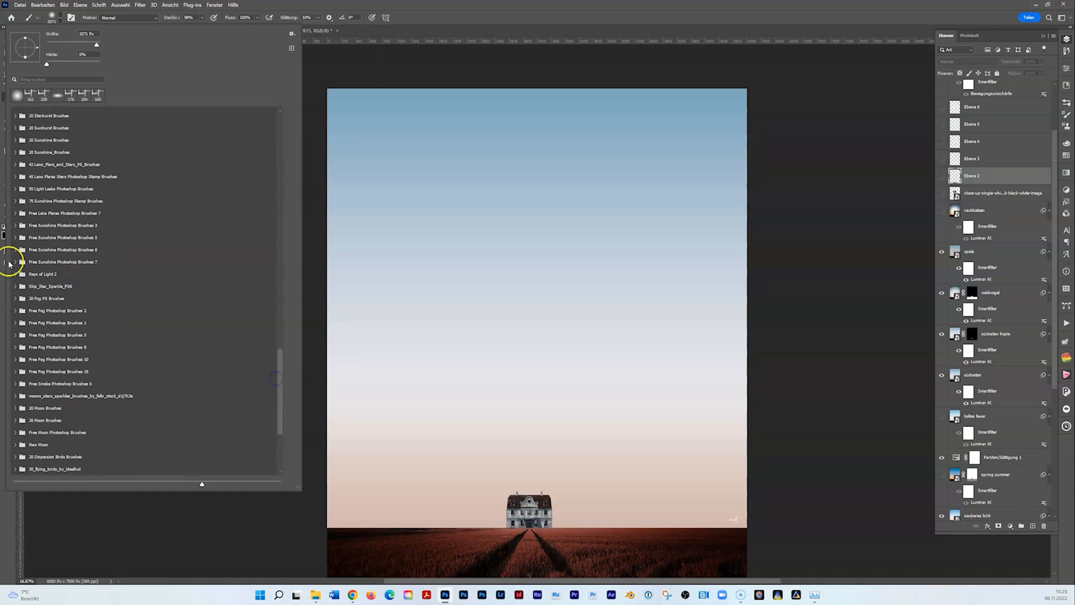
left_click(15, 237)
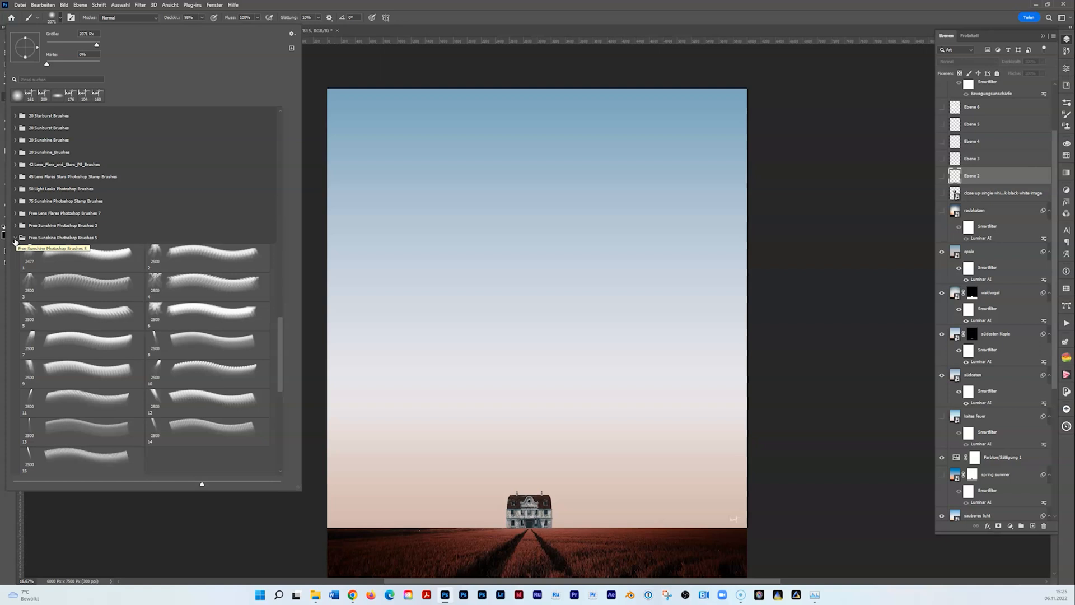
left_click(15, 239)
mouse_move(280, 289)
left_mouse_down()
mouse_move(291, 129)
mouse_move(259, 372)
left_mouse_up()
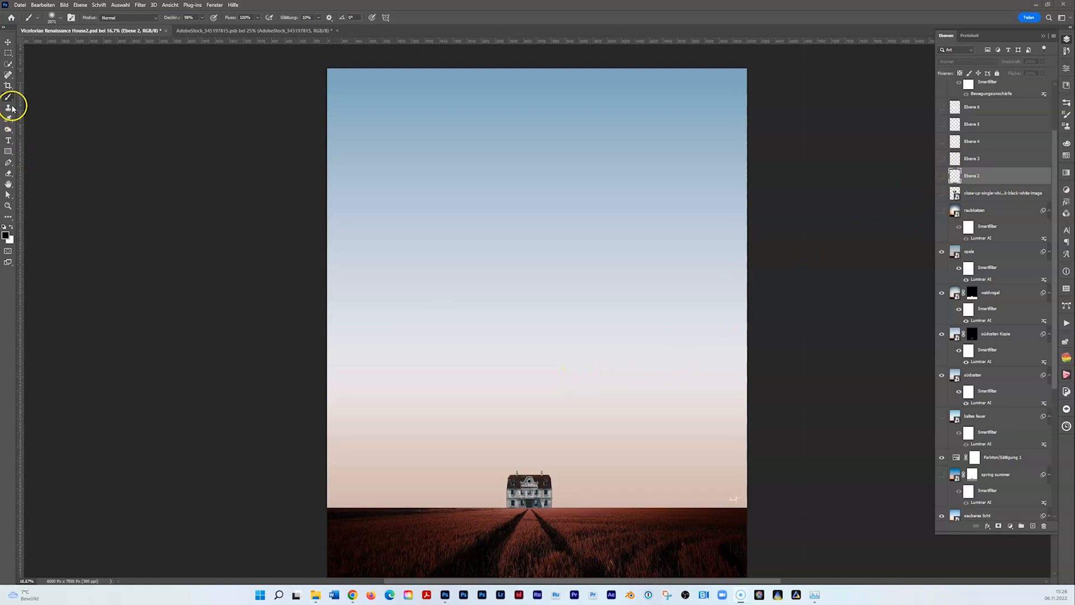
- Choose a crescent moon brush tip from the 20 Moon Brushes set
left_click(61, 20)
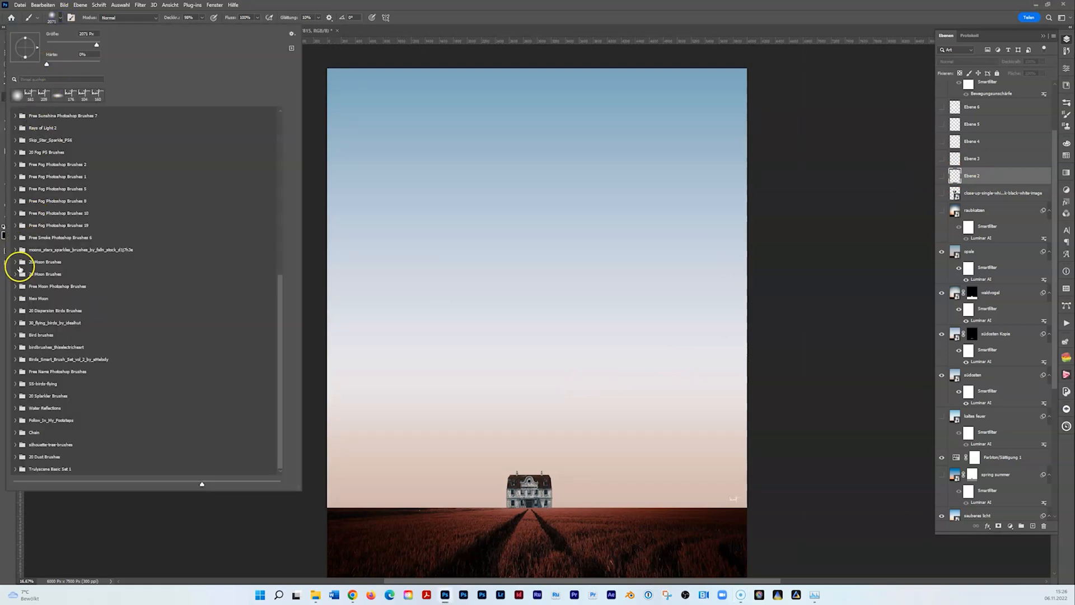
left_click(15, 262)
left_click(187, 279)
- Select Ebene 2 and toggle the visibility of the layers Ebene 2 to Ebene 5 to view their contents
left_click(958, 176)
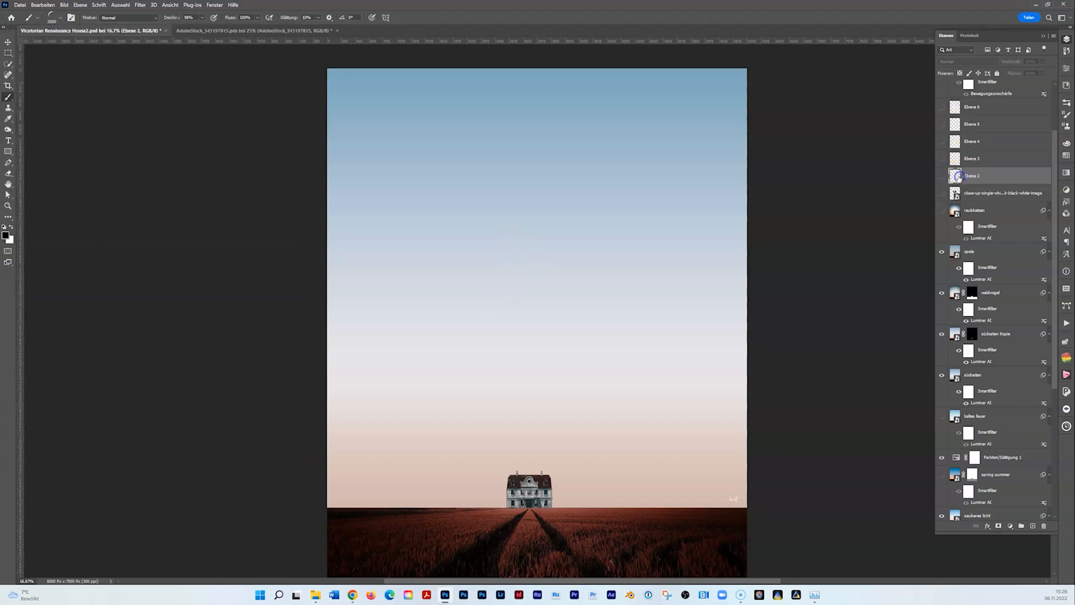
left_click(942, 159)
left_click(941, 177)
left_click(942, 159)
left_click(942, 142)
left_click(942, 142)
left_click(942, 124)
left_click(942, 124)
- Add a new layer above Ebene 2 and mirror the moon brush tip along the x-axis
left_click(1033, 526)
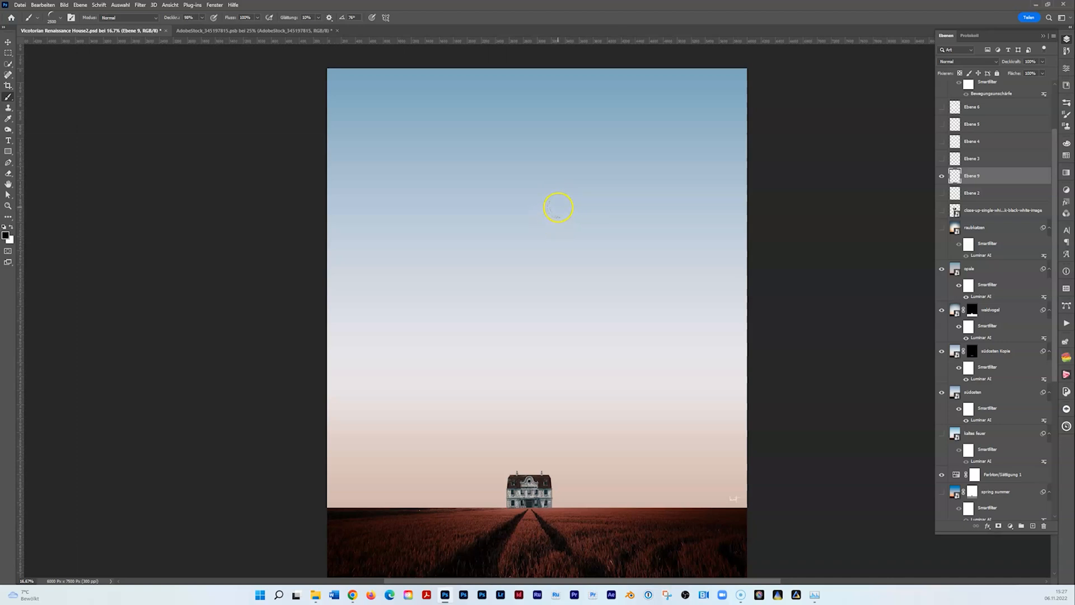
left_click(1068, 105)
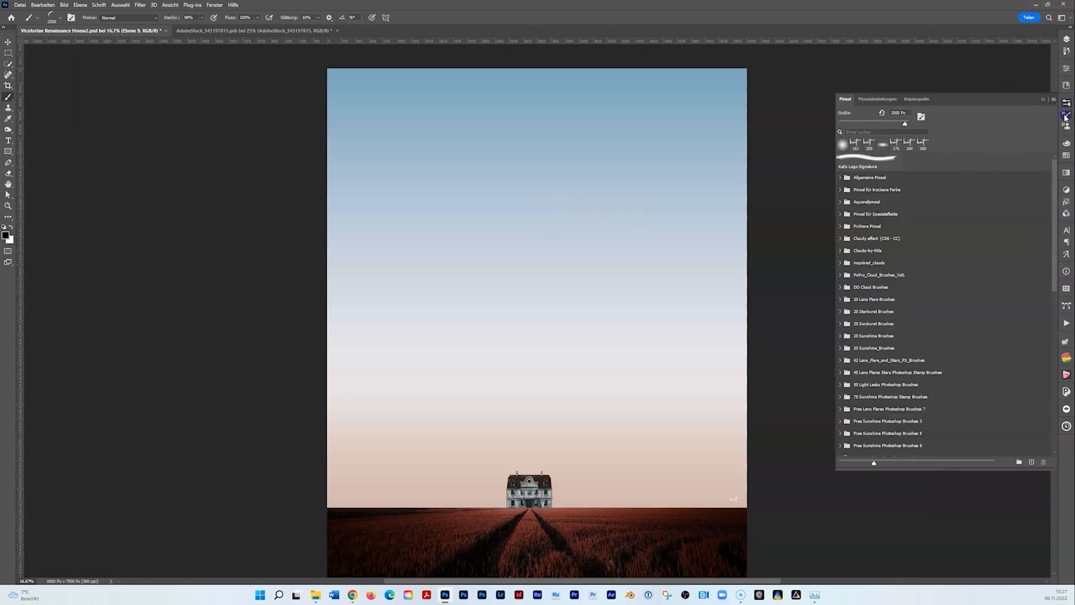
left_click(1066, 116)
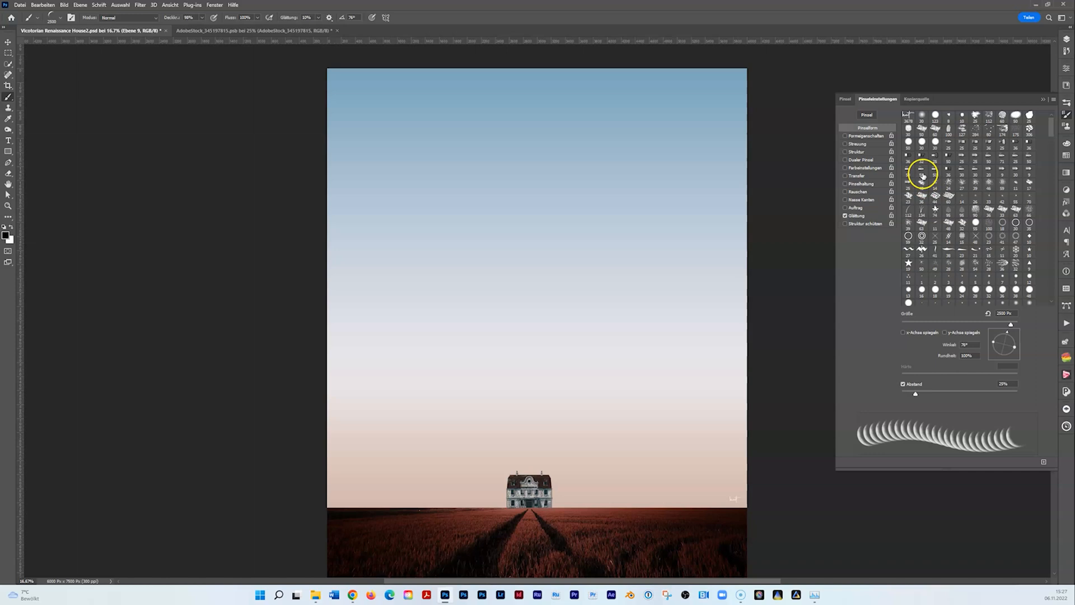
left_click(903, 333)
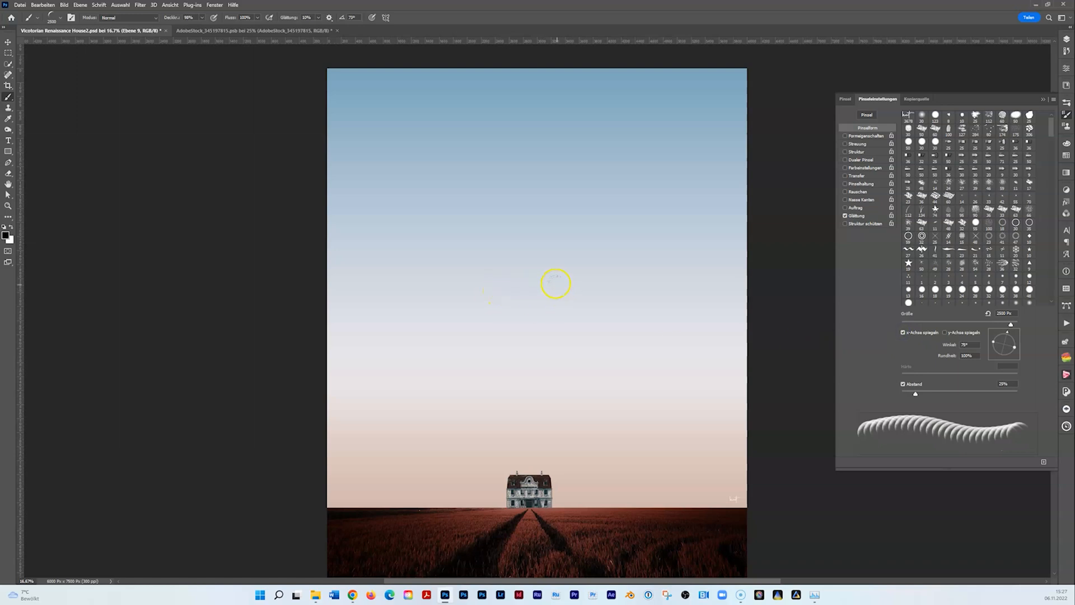
- Rotate the mirrored moon brush tip to an angle of about -20°
key("Right")
key("Right")
key("Right")
key("Right")
key("Right")
key("Right")
key("Right")
key("Right")
key("Right")
key("Right")
key("Right")
key("Right")
key("Right")
key("Right")
key("Right")
key("Right")
key("Right")
key("Right")
key("Right")
key("Right")
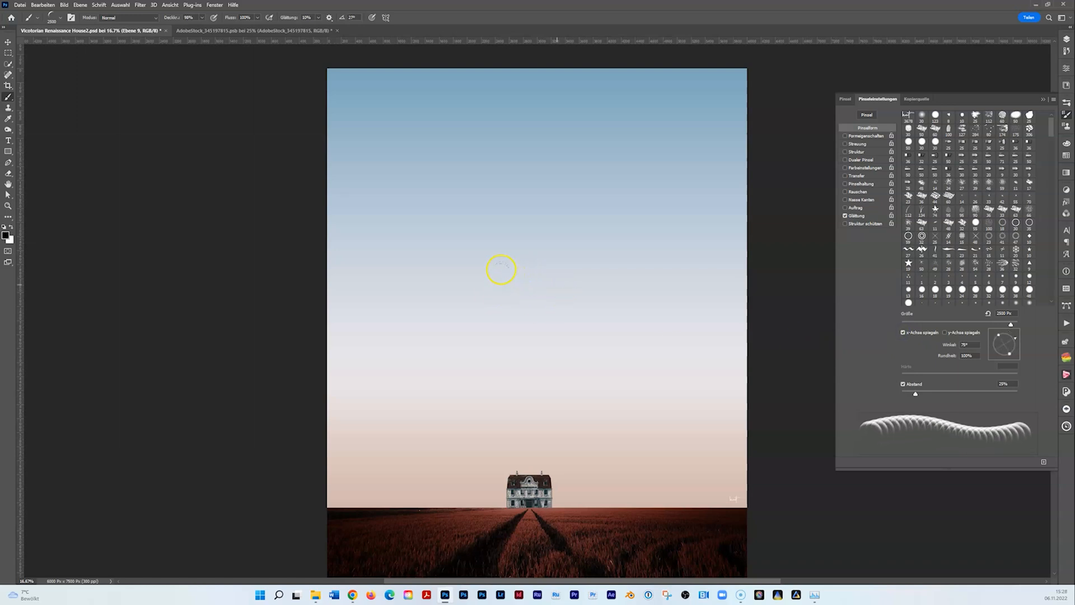
key("Right")
key("Right")
key("Right")
key("Right")
key("Right")
key("Right")
key("Right")
key("Right")
key("Right")
key("Right")
key("Right")
key("Right")
key("Right")
key("Right")
key("Right")
key("Right")
key("Right")
key("Right")
key("Right")
key("Right")
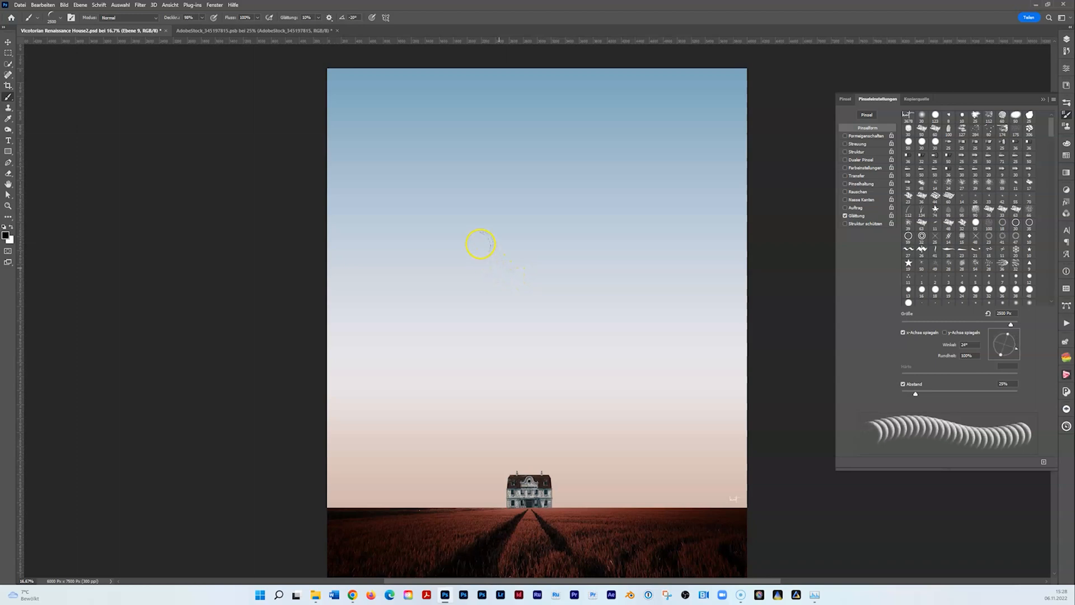
- Rotate the mirrored moon brush tip to an angle of -79° and make layer Ebene 9 active
key("Right")
key("Right")
key("Right")
key("Right")
key("Right")
key("Right")
key("Right")
key("Right")
key("Right")
key("Right")
key("Right")
key("Right")
key("Right")
key("Right")
key("Right")
key("Right")
key("Right")
key("Right")
key("Right")
key("Right")
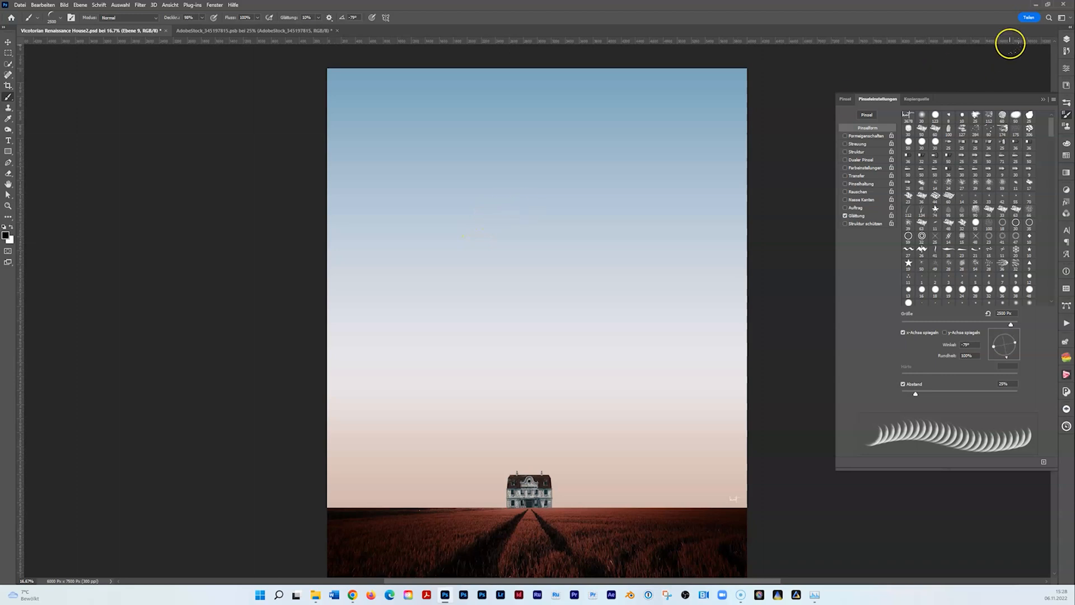
left_click(1067, 39)
left_click(961, 178)
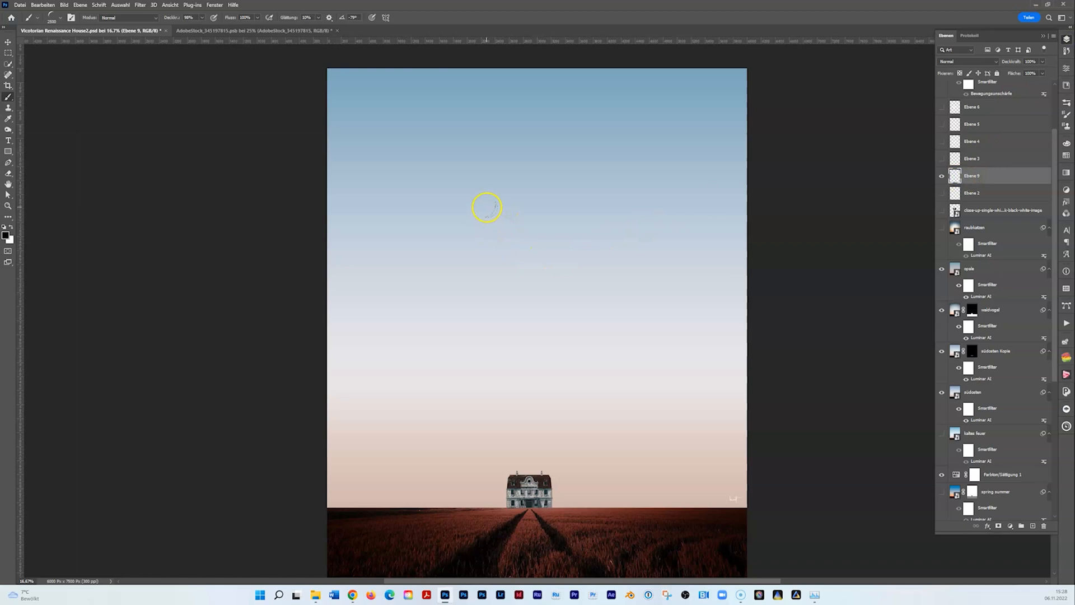
- Set the moon brush size to 5000 px and shrink it interactively over the sky to a small moon
left_click(52, 15)
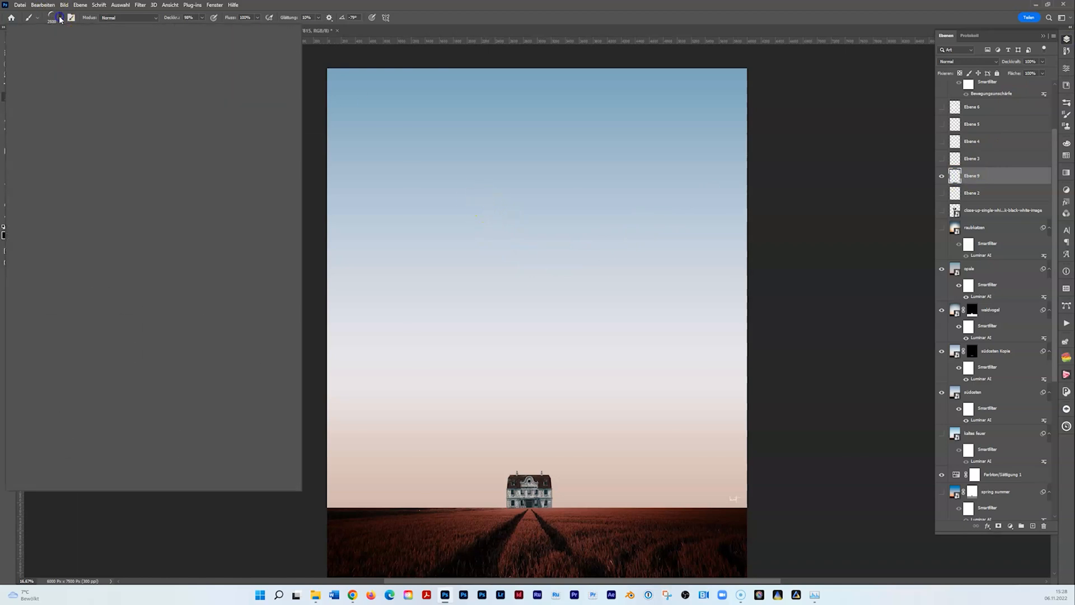
left_click_drag(93, 45, 90, 47)
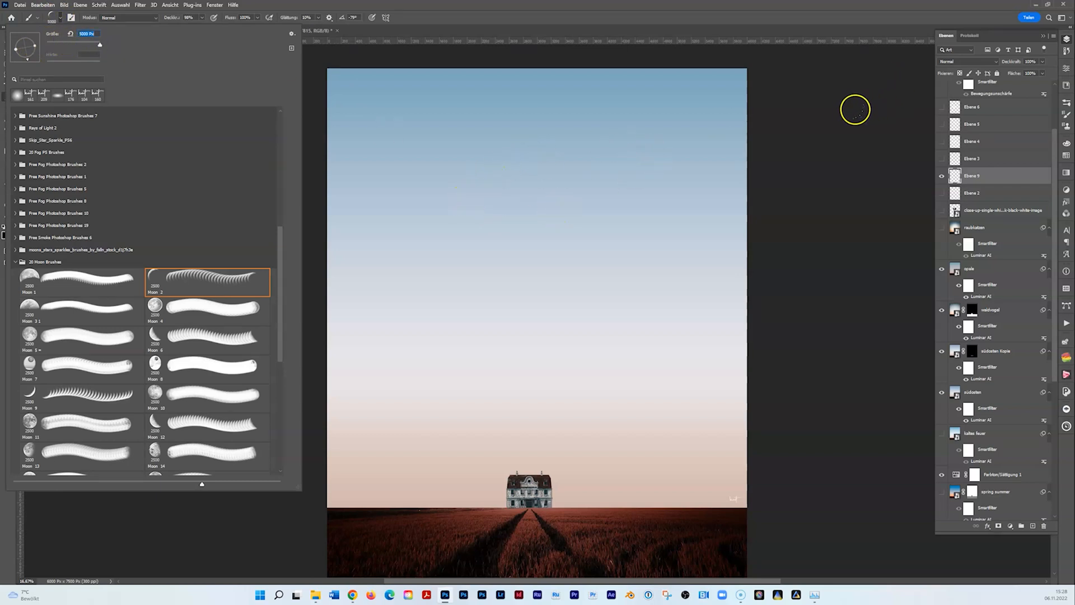
left_click(955, 175)
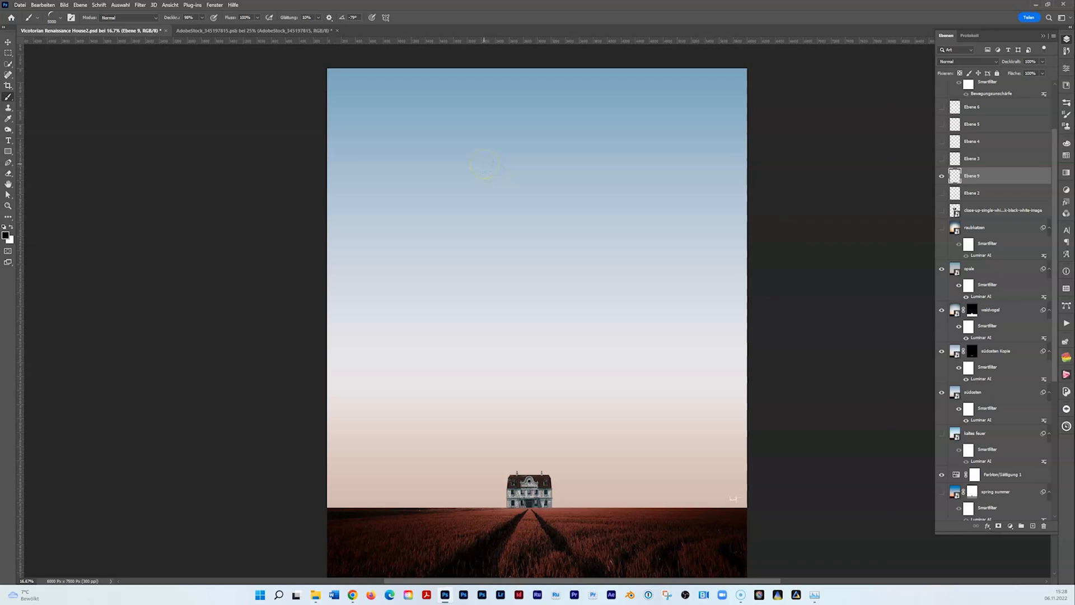
right_click(485, 165, "alt")
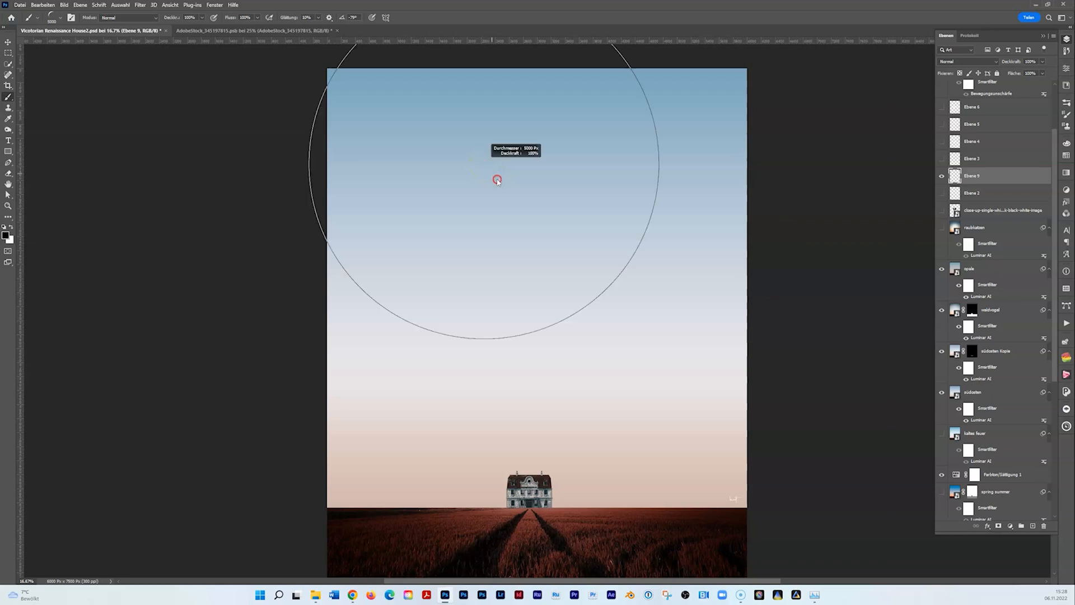
mouse_move(498, 180)
left_mouse_down()
mouse_move(382, 185)
mouse_move(526, 176)
mouse_move(377, 176)
left_mouse_up()
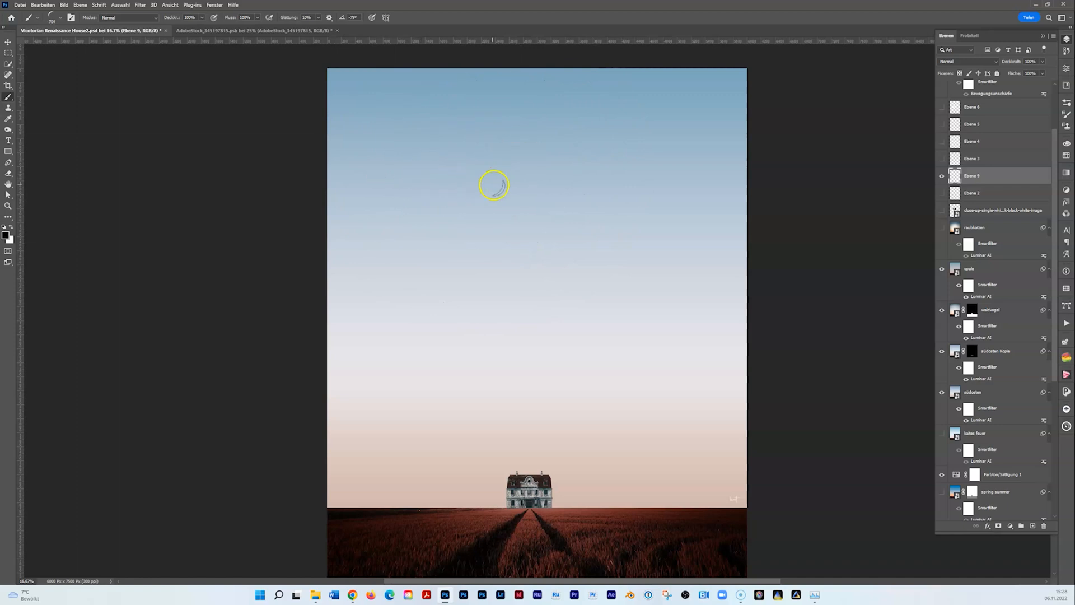
- Choose the Rund weich brush from the Allgemeine Pinsel set
left_click(59, 18)
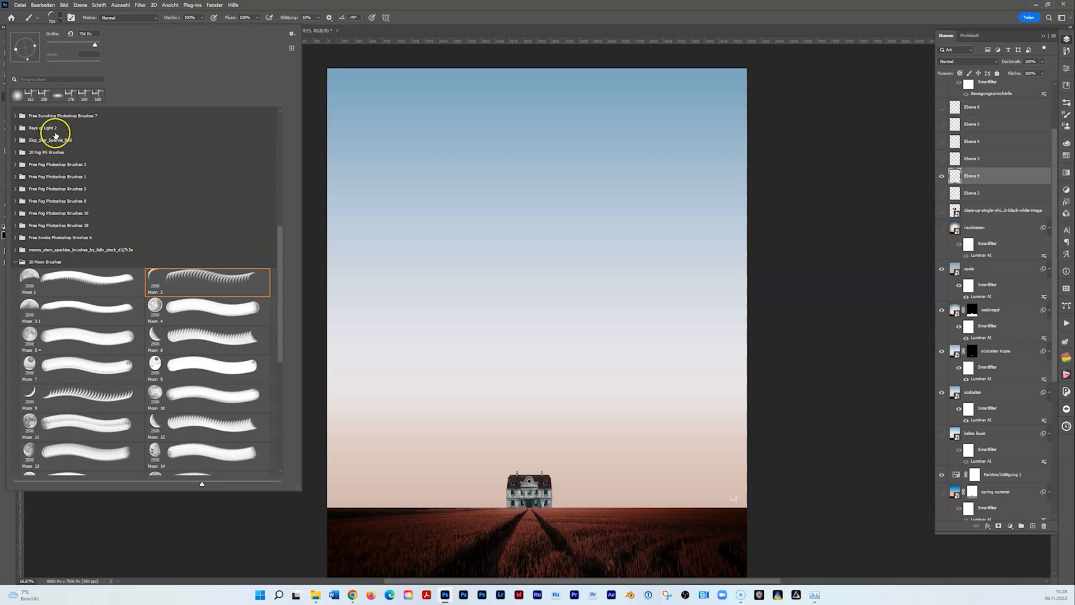
scroll(24, 127, "up", 3)
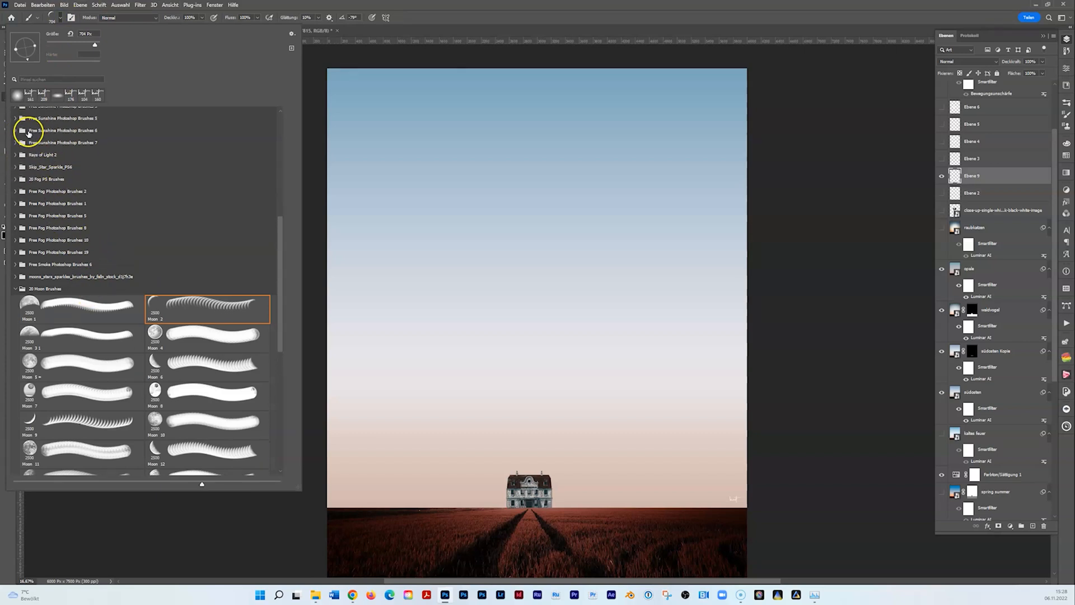
left_click_drag(284, 199, 282, 114)
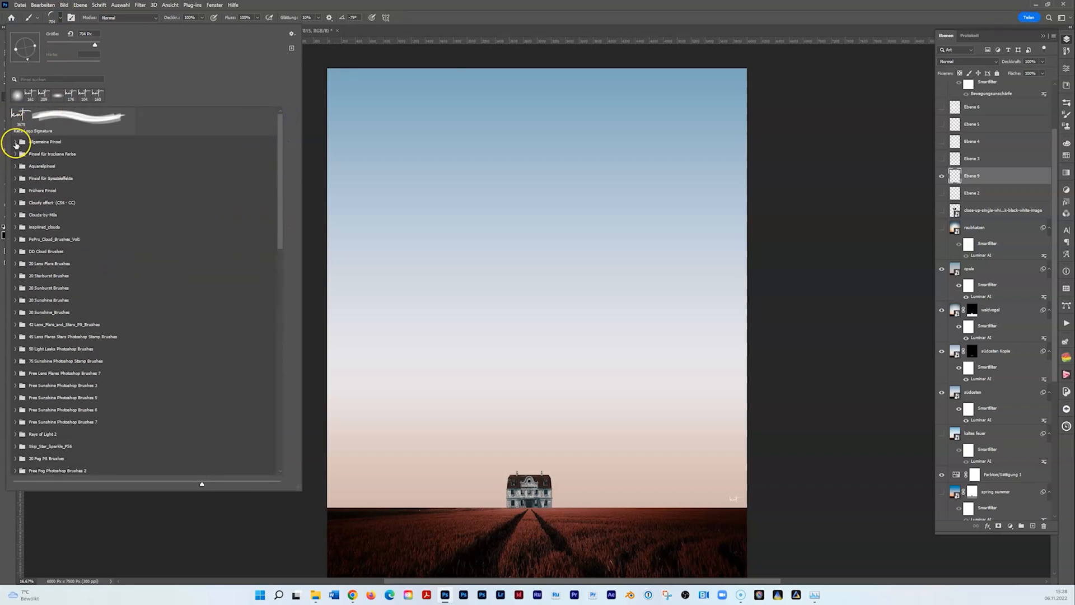
left_click(15, 142)
left_click(52, 163)
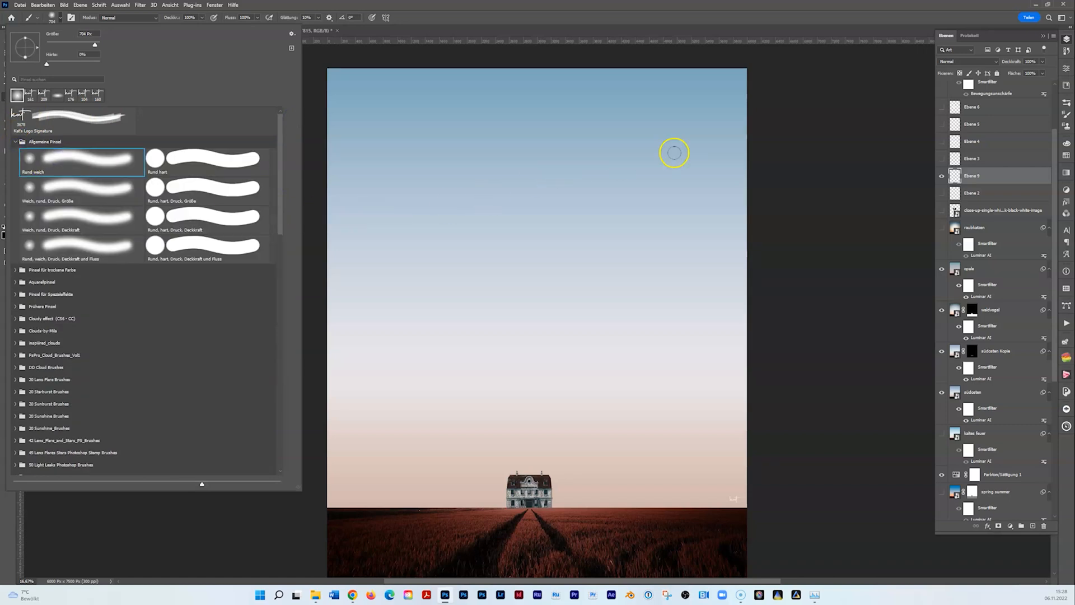
left_click(956, 178)
- Resize the soft round brush interactively over the sky to about 1480 px with 2% hardness
mouse_move(515, 223)
left_mouse_down()
mouse_move(562, 223)
mouse_move(541, 224)
left_mouse_up()
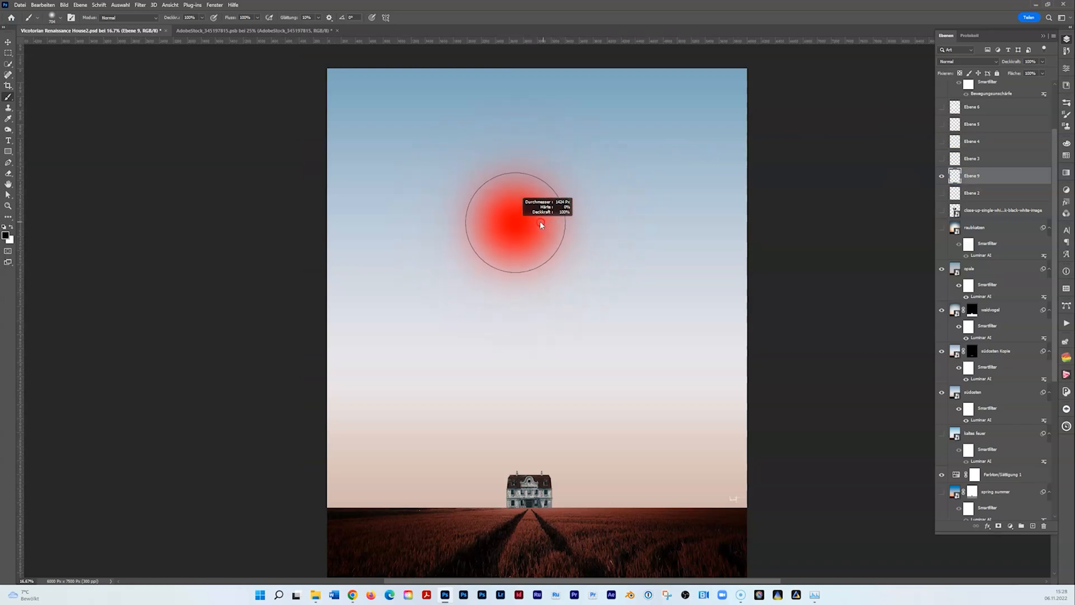
mouse_move(540, 222)
left_mouse_down()
mouse_move(583, 222)
mouse_move(472, 216)
mouse_move(580, 213)
mouse_move(580, 145)
mouse_move(580, 288)
mouse_move(595, 362)
mouse_move(599, 178)
mouse_move(607, 360)
mouse_move(597, 167)
mouse_move(597, 322)
mouse_move(547, 223)
mouse_move(538, 144)
mouse_move(487, 102)
left_mouse_up()
left_click(59, 19)
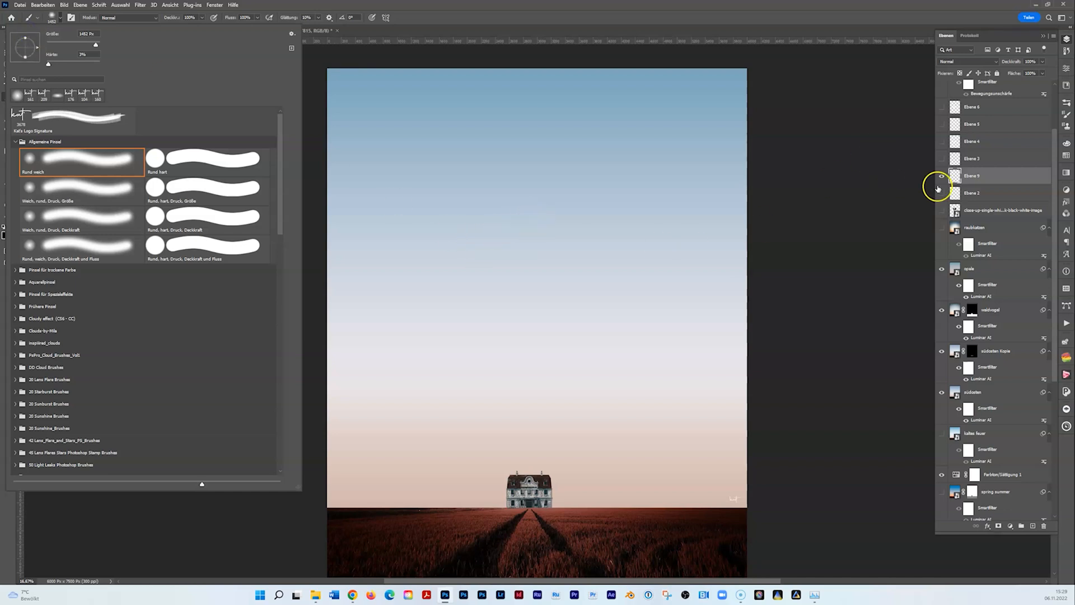
left_click(956, 177)
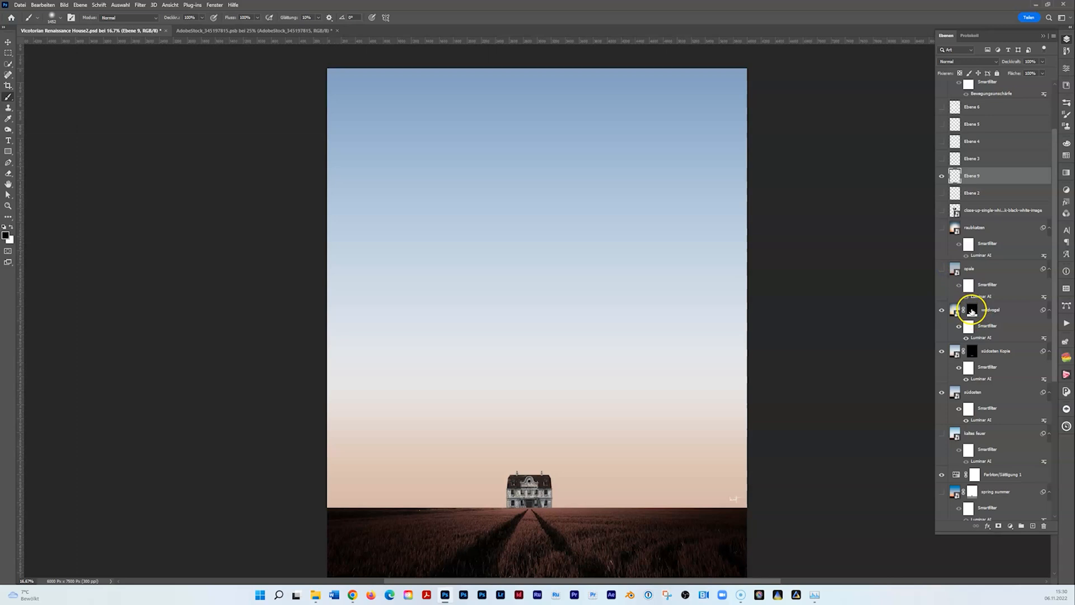
- Disable and re-enable the waldvogel layer's mask repeatedly to compare the image with and without it
right_click(972, 312)
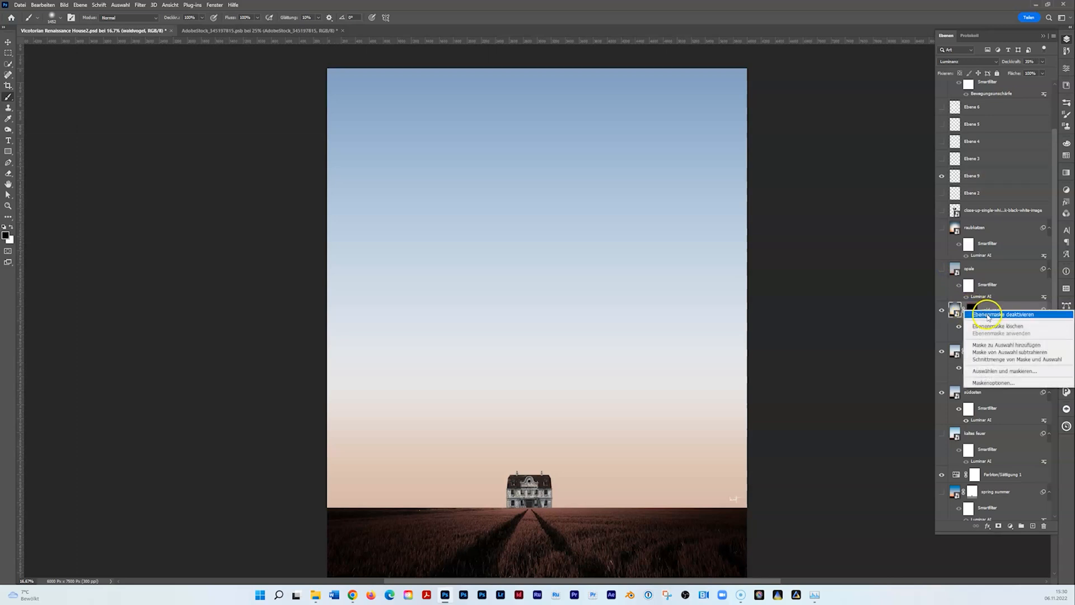
left_click(988, 315)
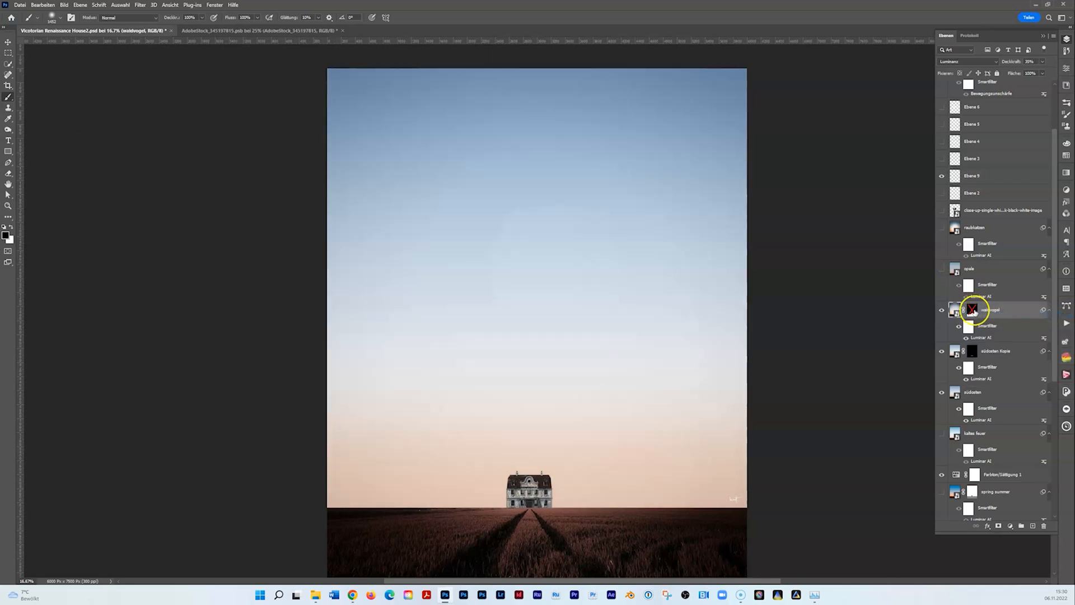
left_click(972, 311, "shift")
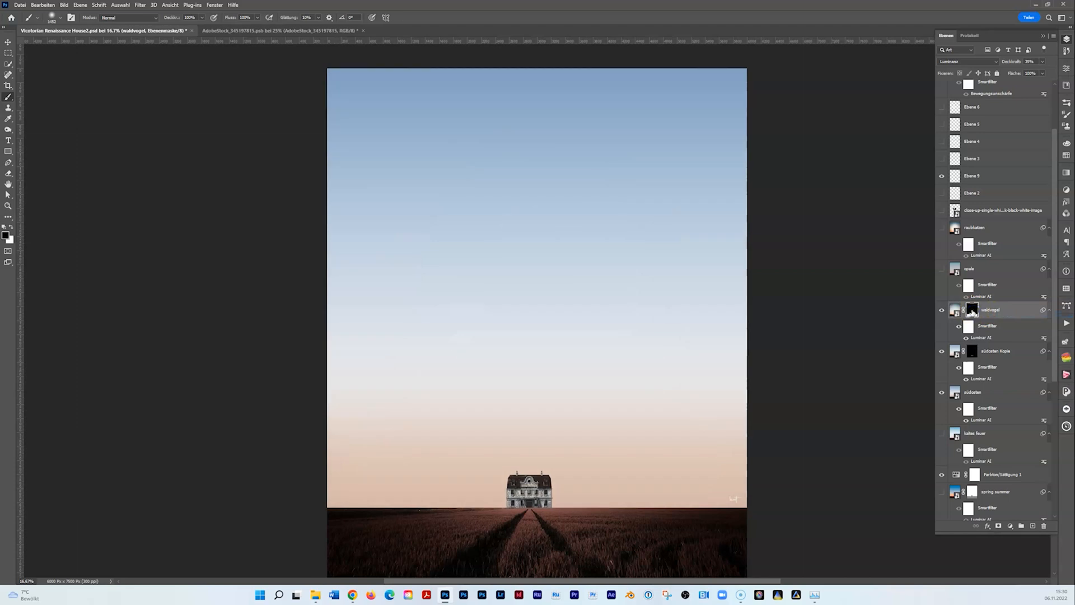
right_click(973, 311)
left_click(982, 315)
left_click(972, 312, "shift")
left_click(974, 312, "shift")
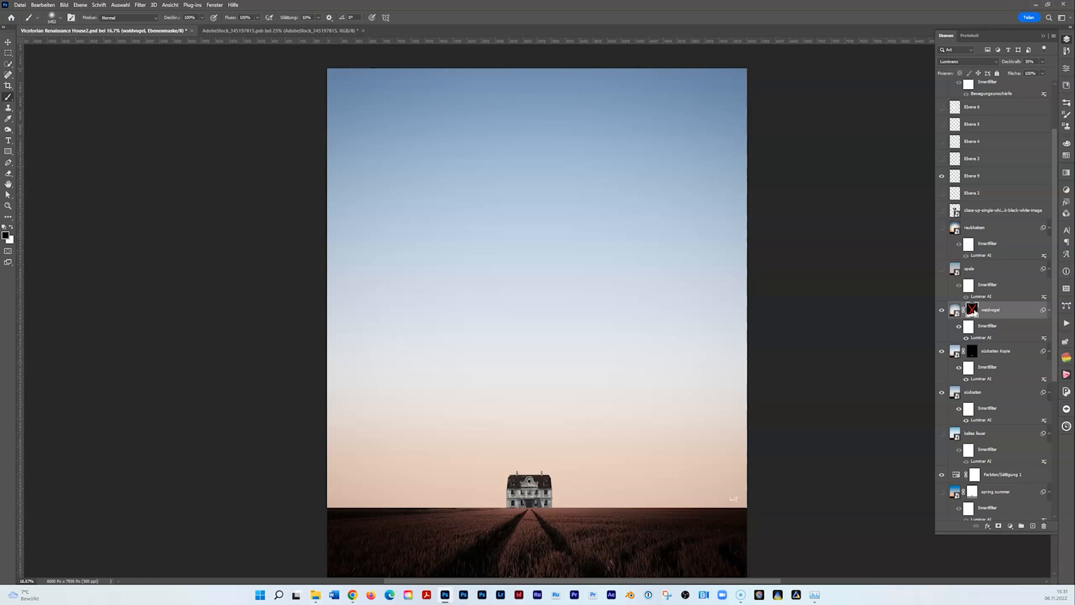
left_click(973, 312, "shift")
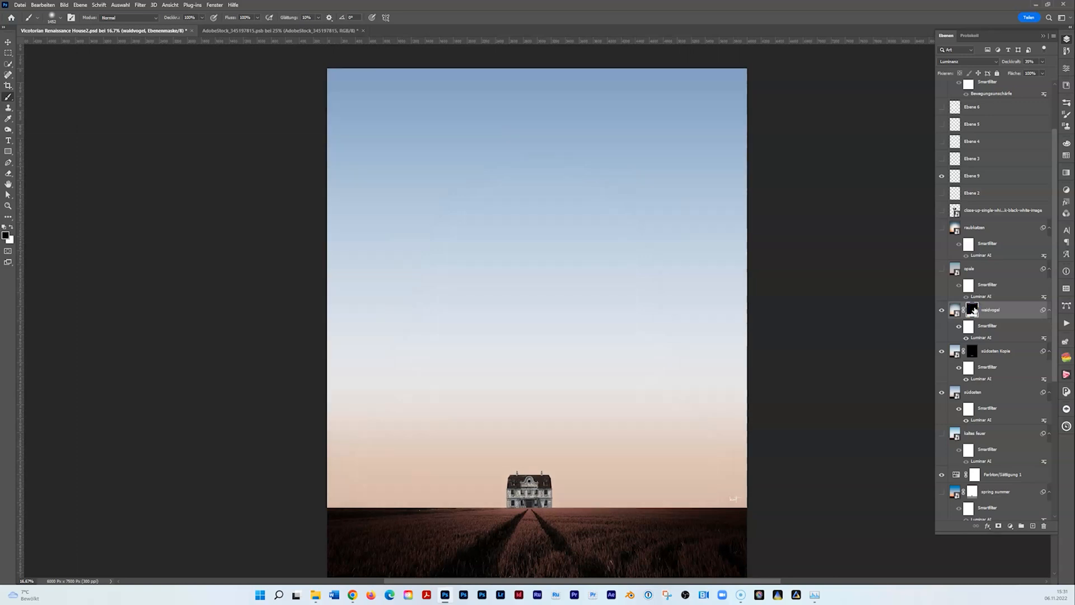
left_click(974, 312, "shift")
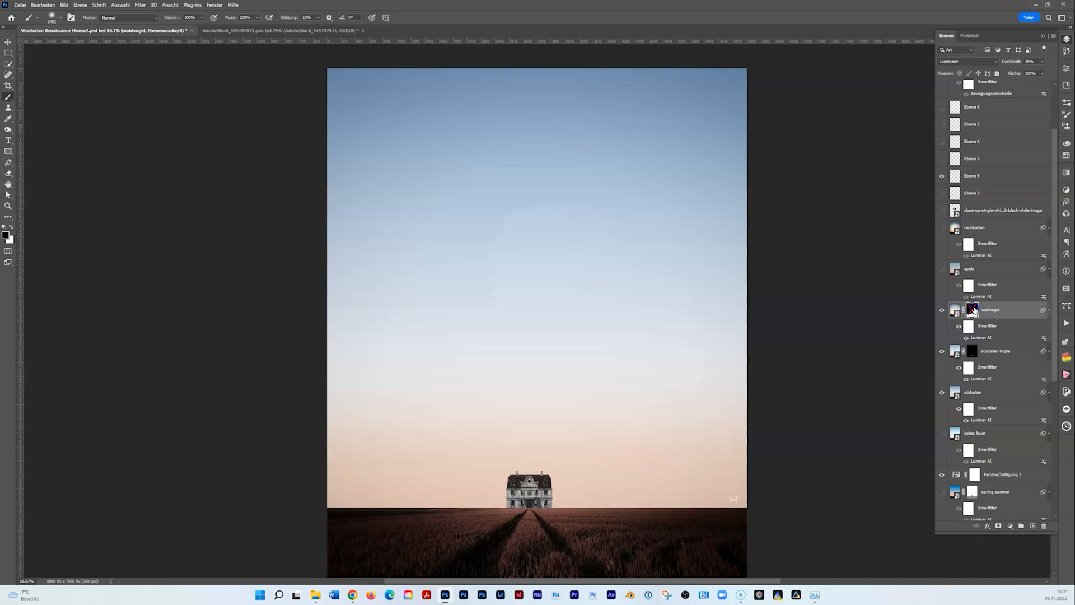
left_click(974, 312, "shift")
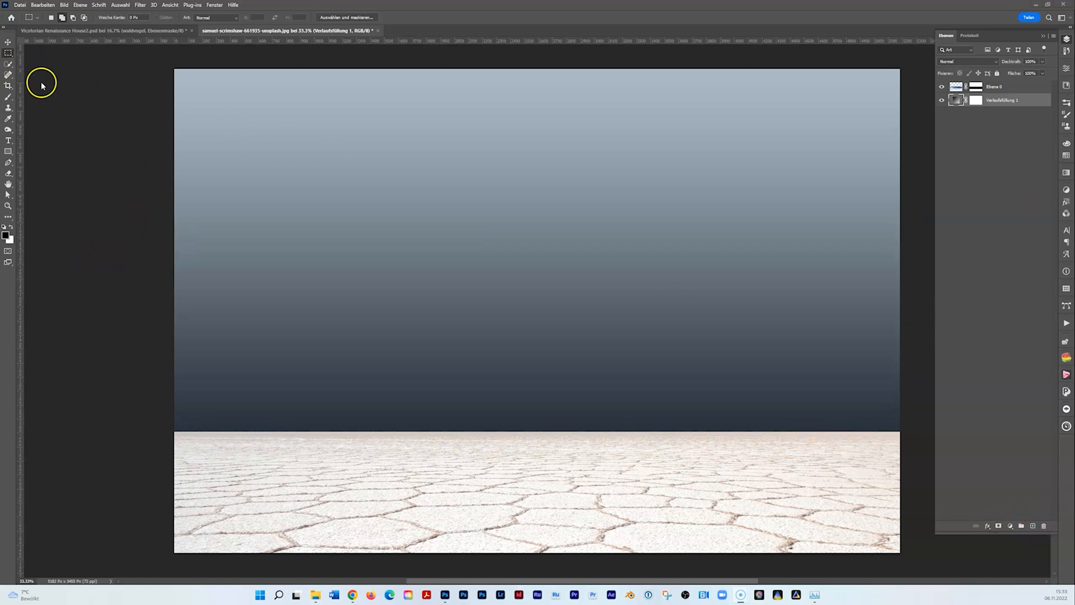
- Select a rectangular band across the full image width from the middle of the sky to just below the horizon
left_click_drag(140, 284, 953, 439)
left_click(1010, 526)
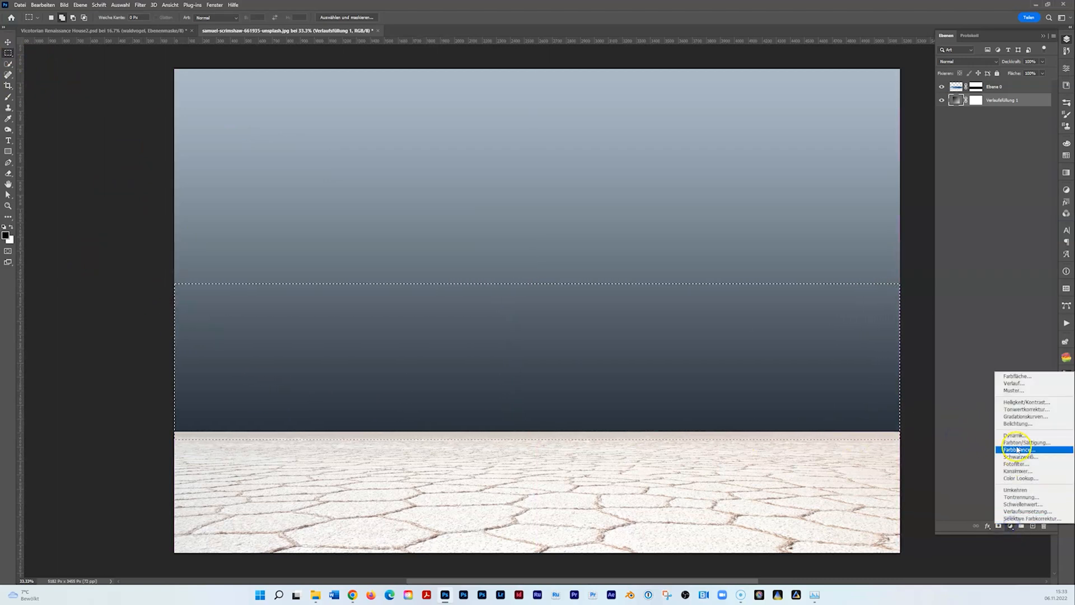
left_click(1020, 384)
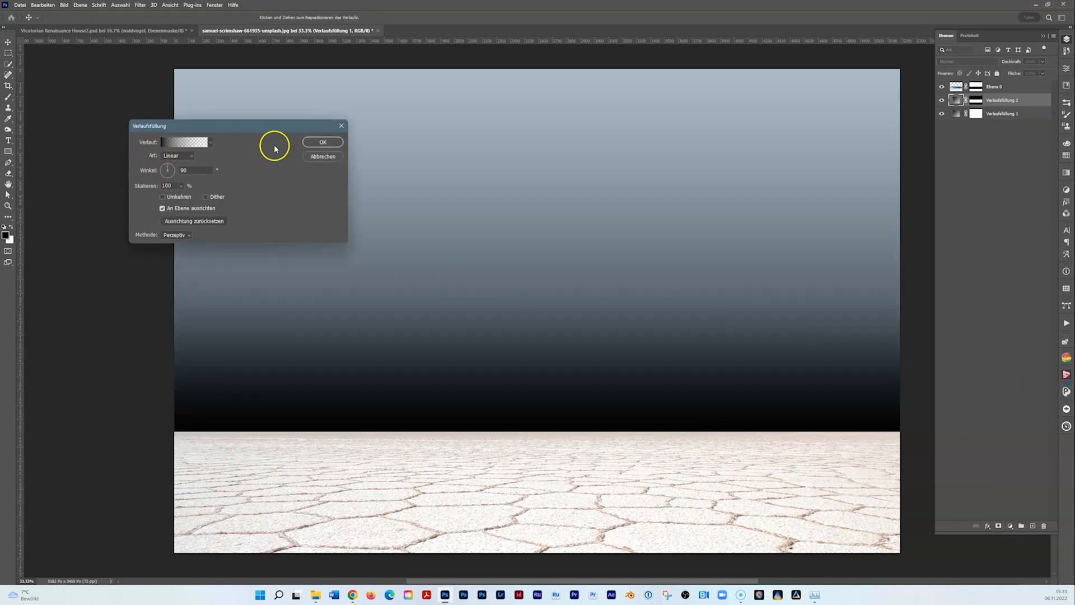
left_click(178, 142)
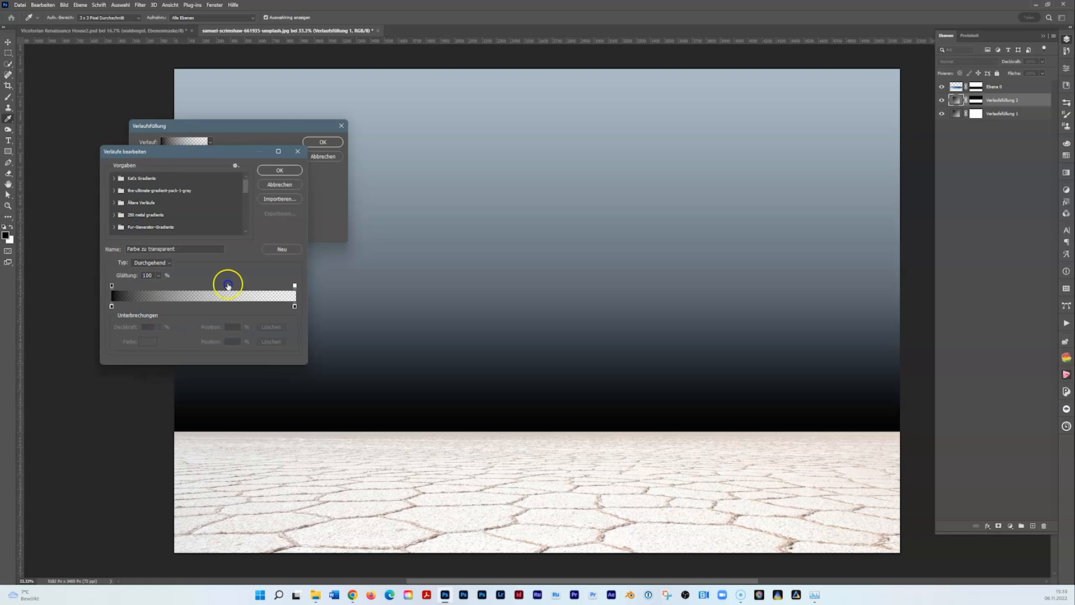
left_click(279, 170)
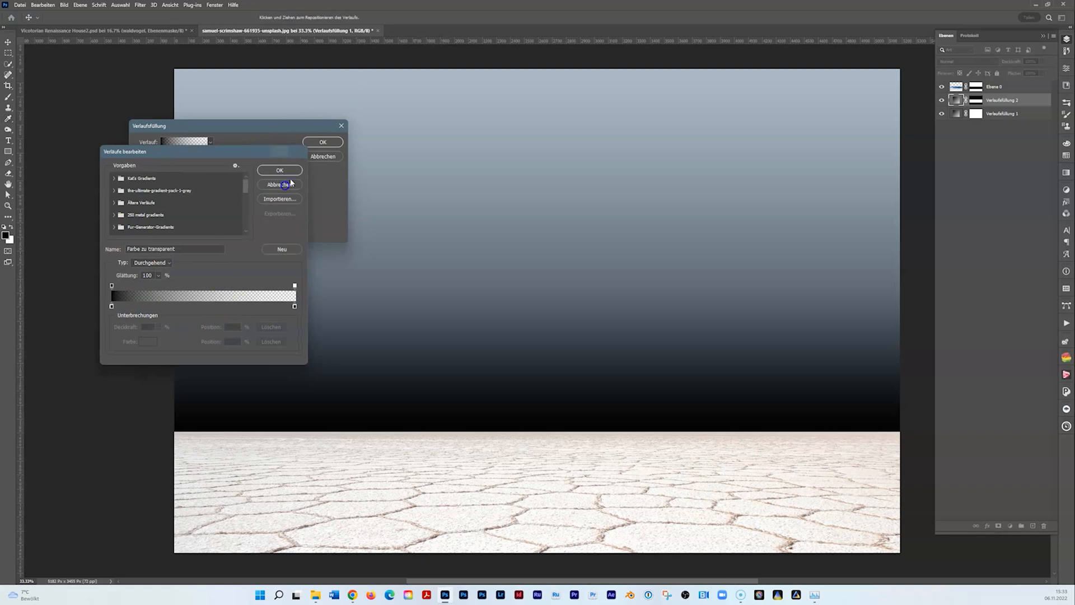
left_click(323, 157)
- Make white the foreground colour and add a linear white-to-transparent gradient fill layer at 90° within the selected band
left_click(11, 229)
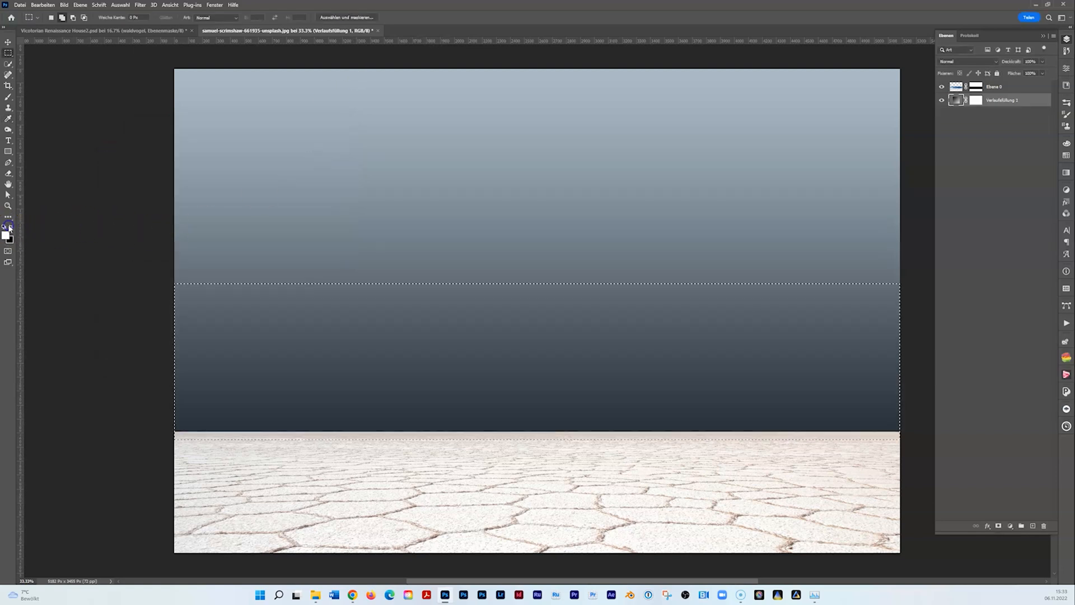
left_click(1009, 526)
left_click(1021, 387)
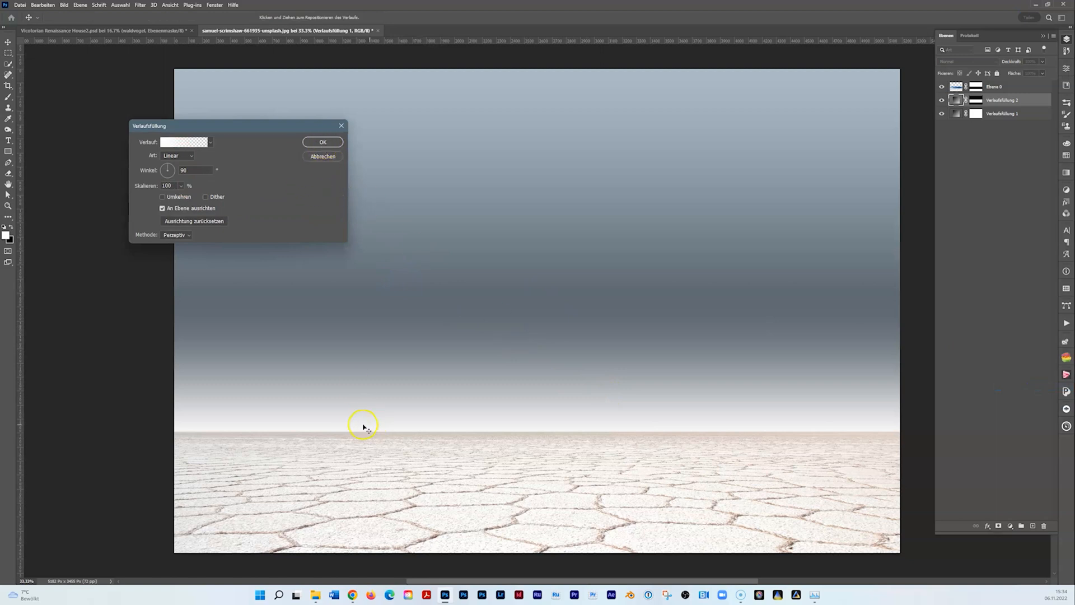
left_click(323, 141)
key("m")
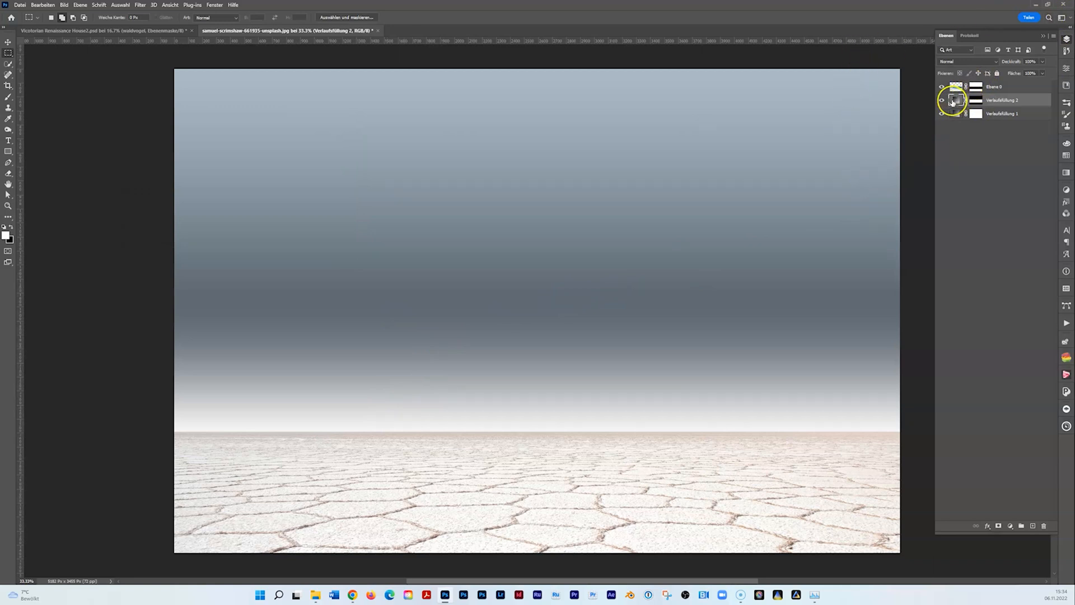
- Edit the Verlaufsfüllung 2 gradient fill and move its gradient slightly down toward the horizon
left_click(977, 101)
left_click(954, 103)
double_click(955, 102)
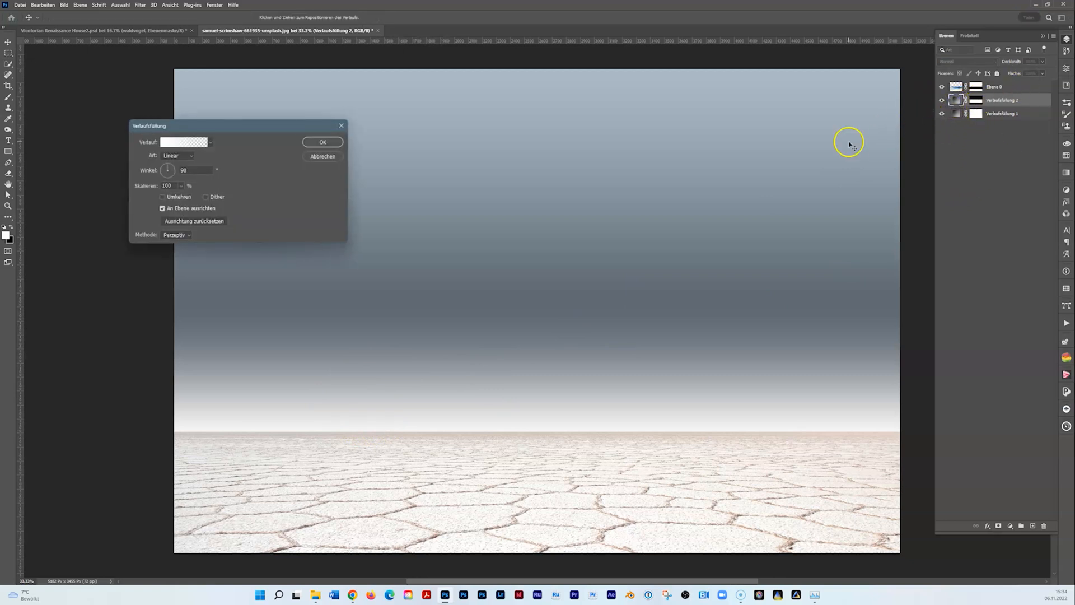
mouse_move(566, 392)
left_mouse_down()
mouse_move(560, 352)
mouse_move(557, 424)
mouse_move(564, 353)
mouse_move(565, 420)
mouse_move(564, 410)
left_mouse_up()
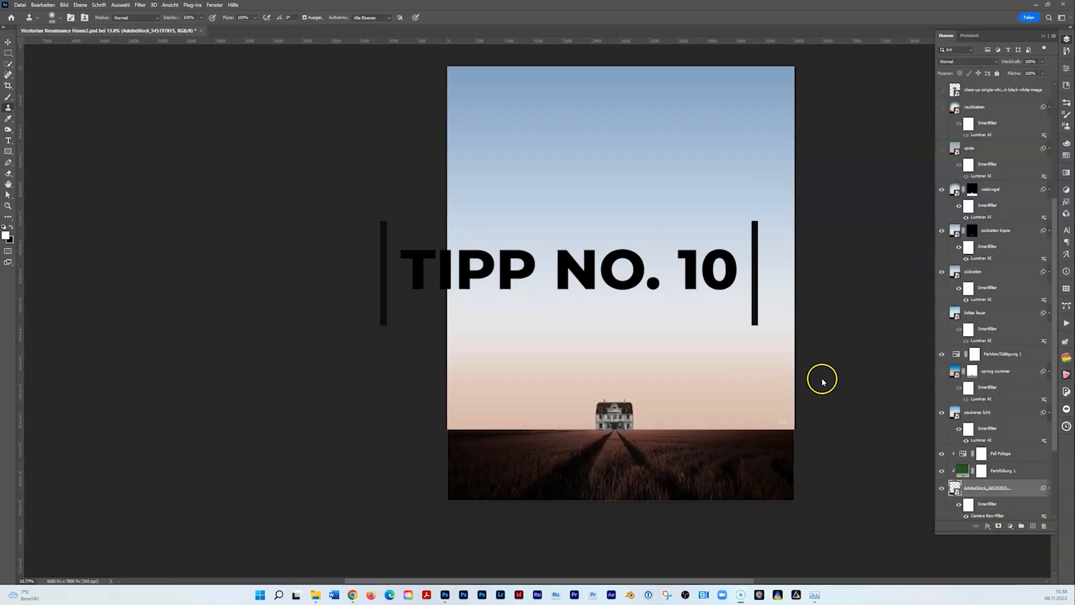
- Open the smart object of the waldvogel layer in the house image and examine its contents around the horizon
scroll(820, 386, "up", 5)
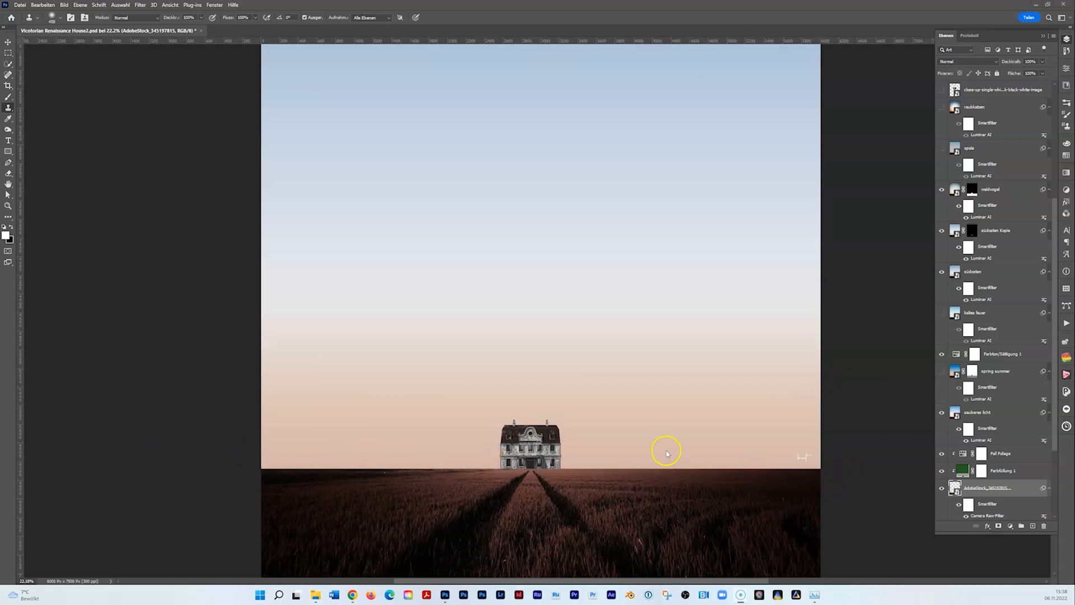
scroll(960, 217, "up", 3)
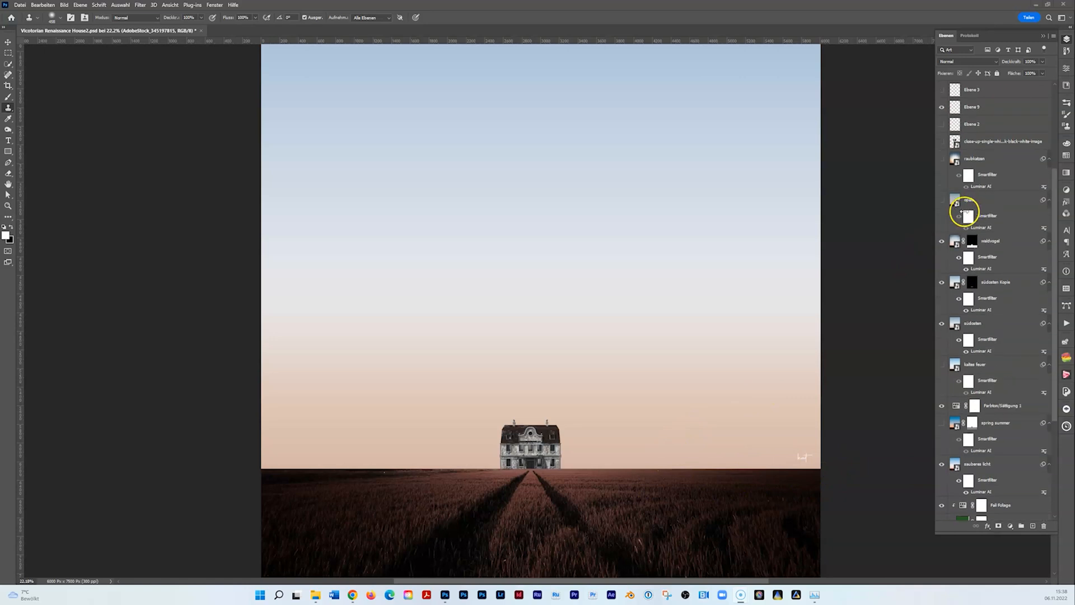
double_click(954, 242)
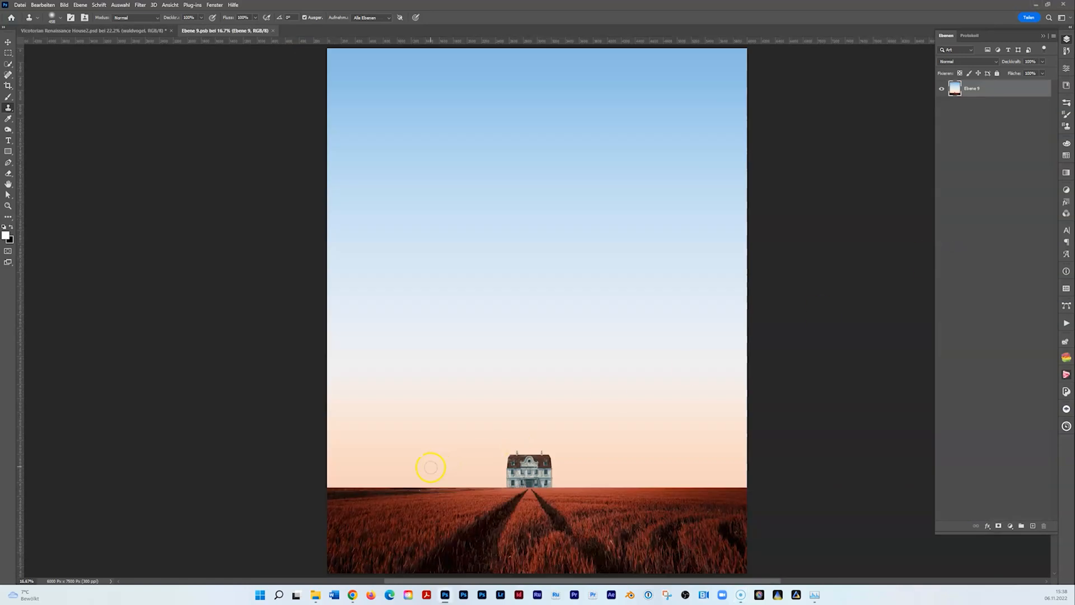
scroll(493, 494, "up", 2)
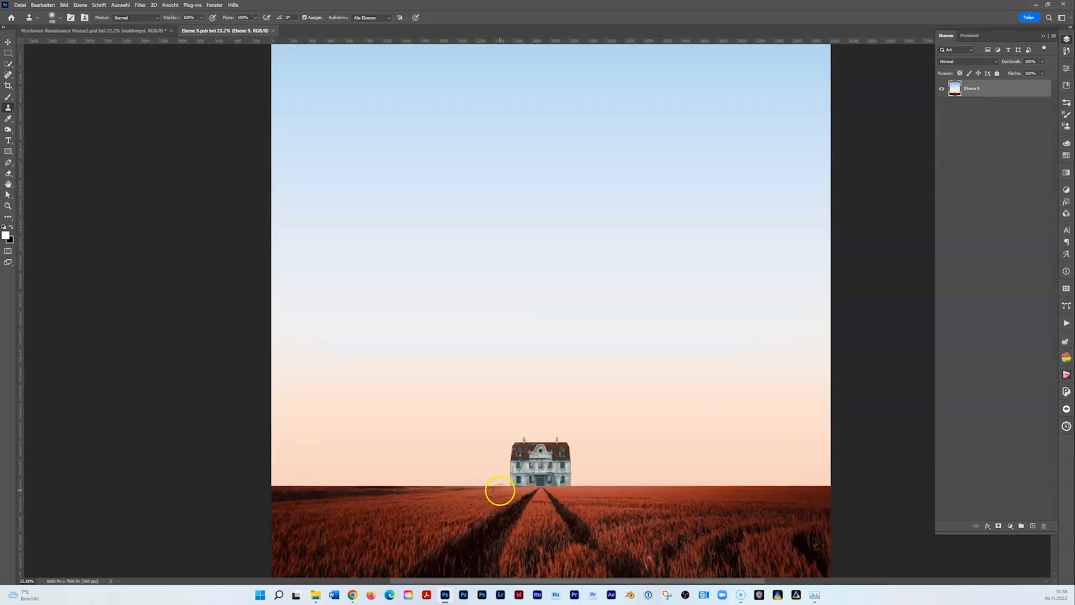
scroll(499, 490, "down", 2)
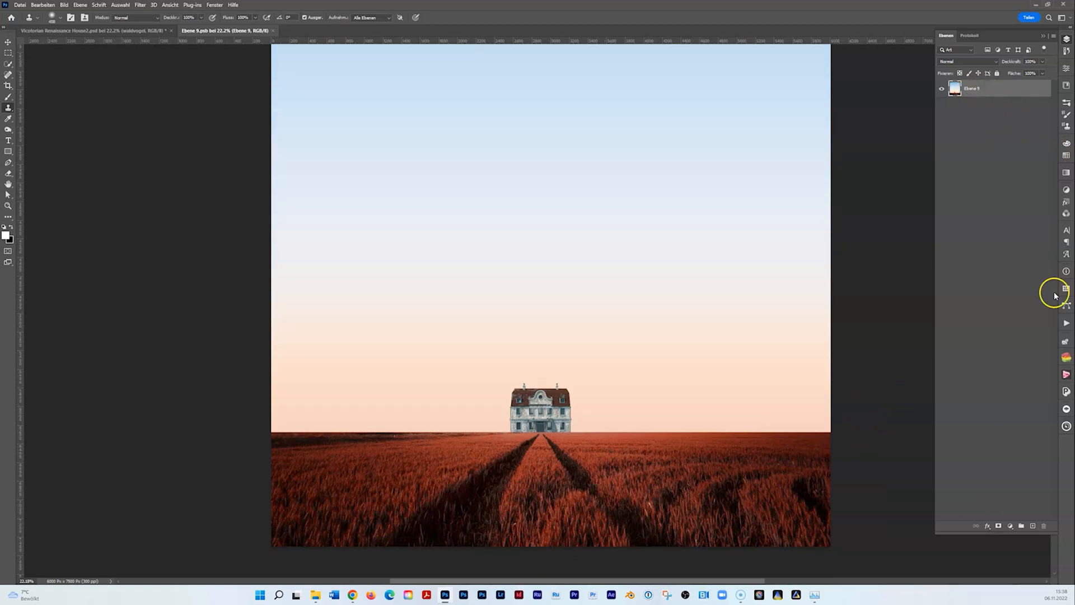
- Add an empty layer above Ebene 9 and retouch the horizon edge left of the house with the Clone Stamp
left_click(1032, 526)
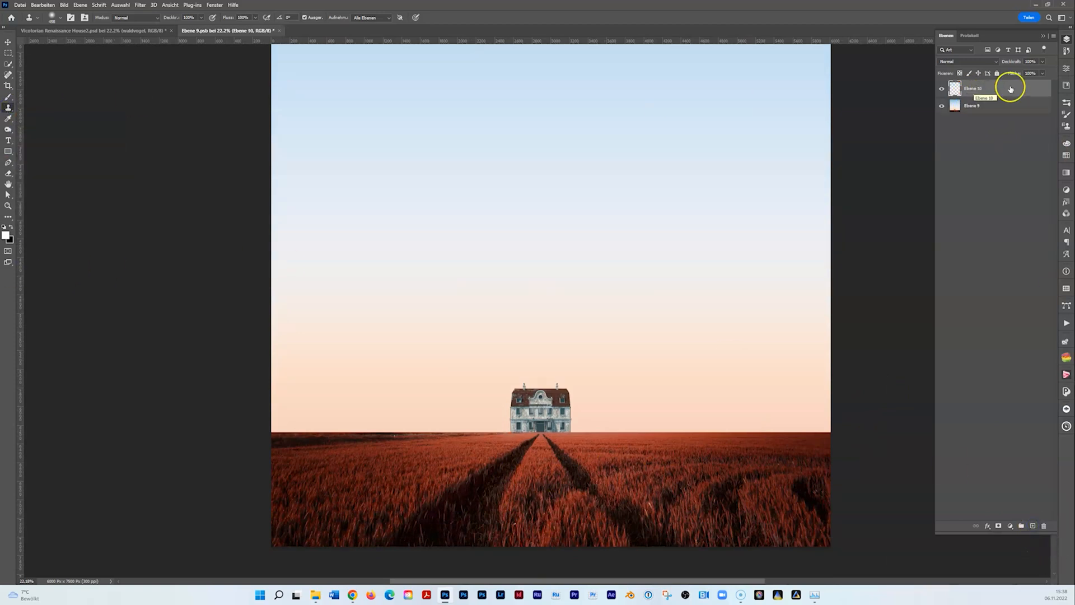
left_click(1065, 128)
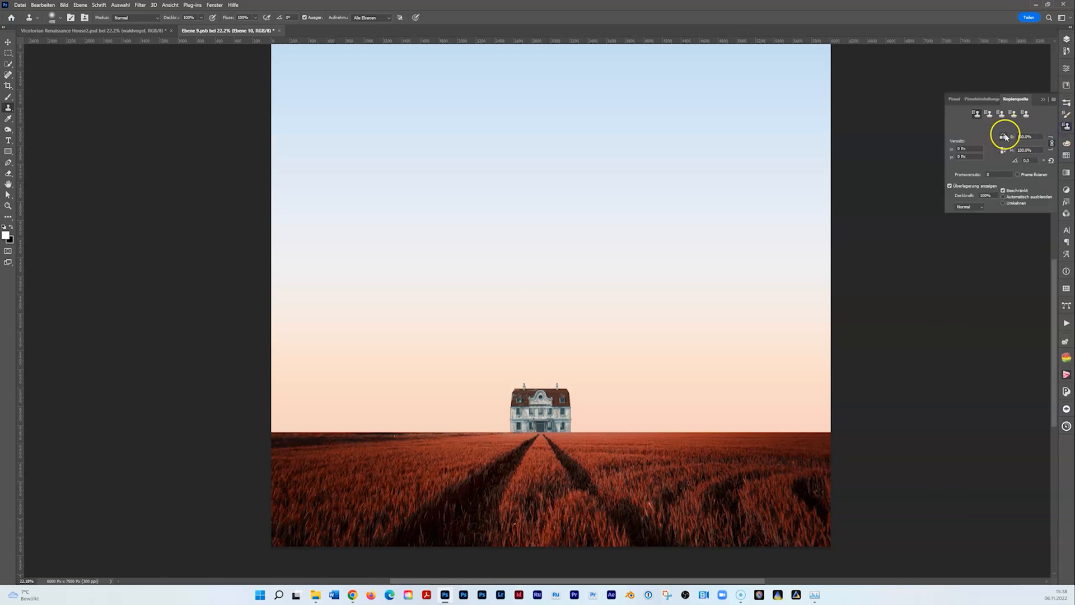
left_click(1065, 39)
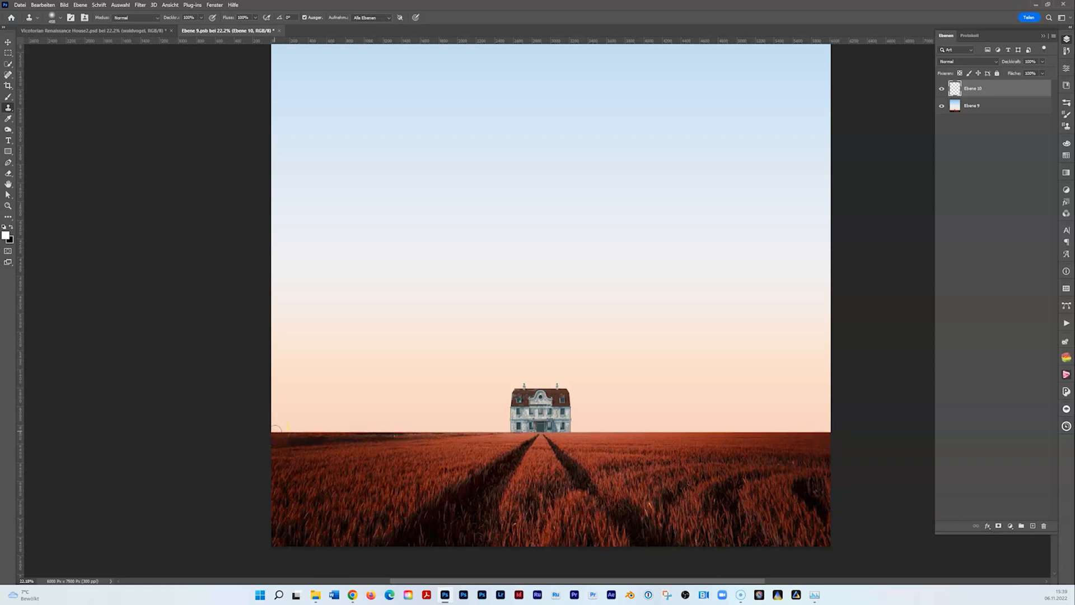
left_click_drag(318, 432, 372, 431)
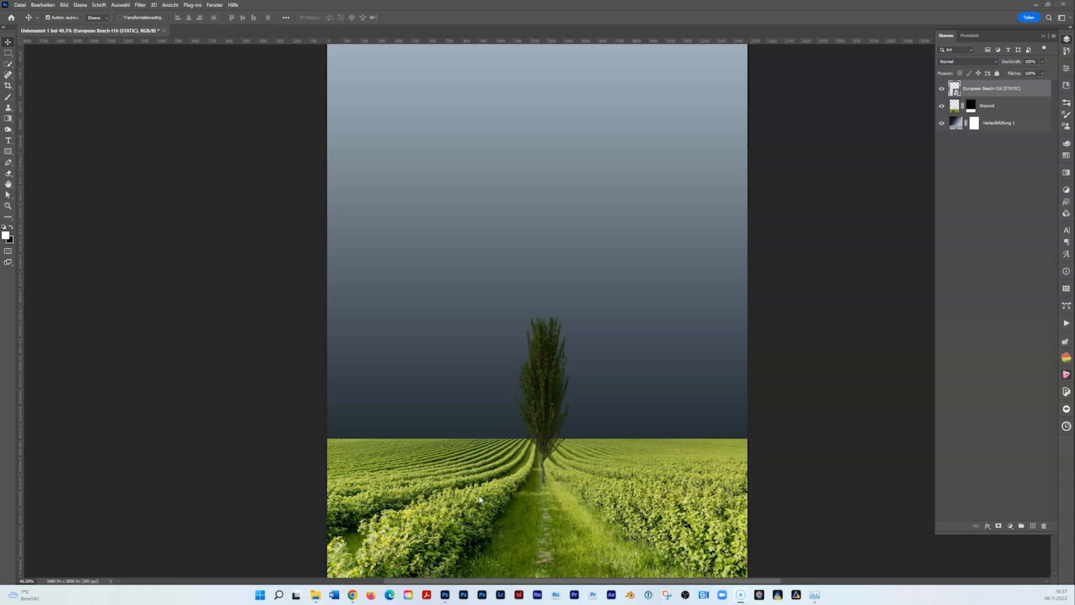
- Hide and show the European Beech tree layer to compare the scene with and without the tree
left_click(942, 90)
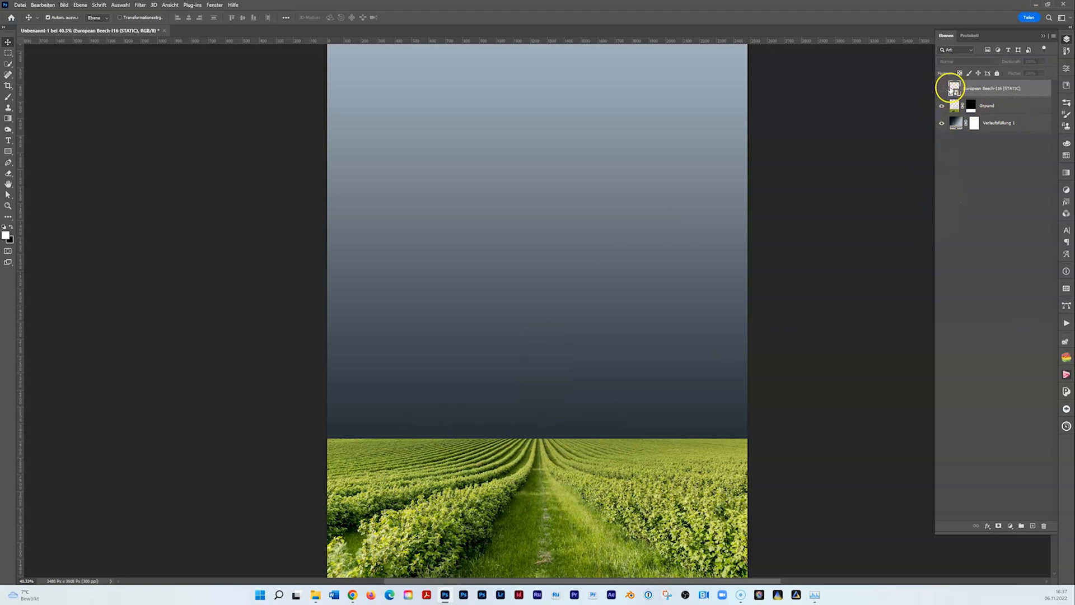
left_click(941, 90)
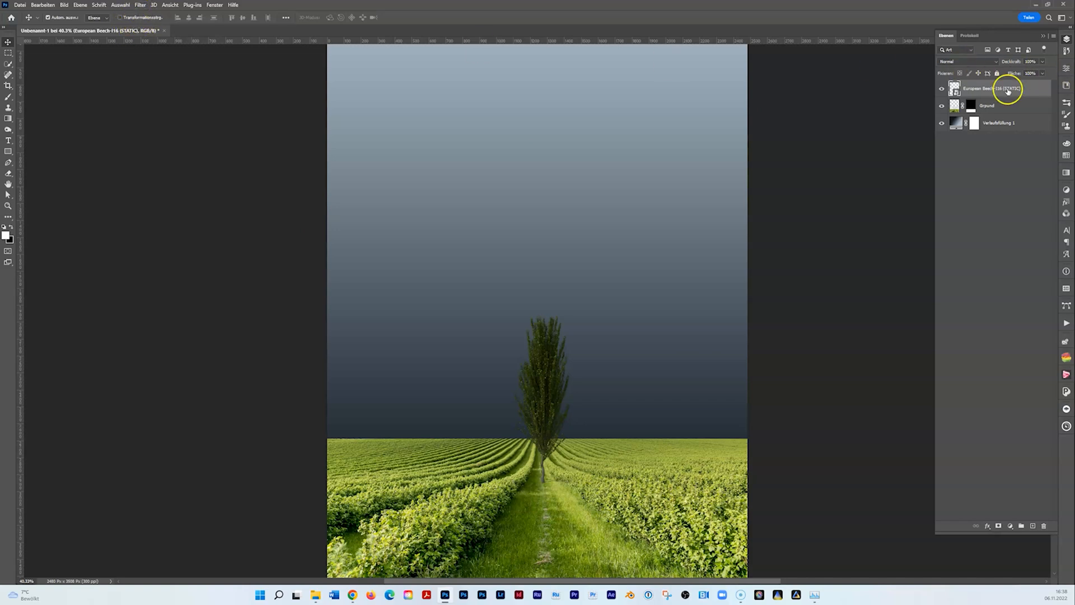
left_click(942, 89)
left_click(942, 89)
- Enable the Harmonisierung neural filter for the tree layer, using the green field layer as its reference image
left_click(140, 4)
left_click(163, 38)
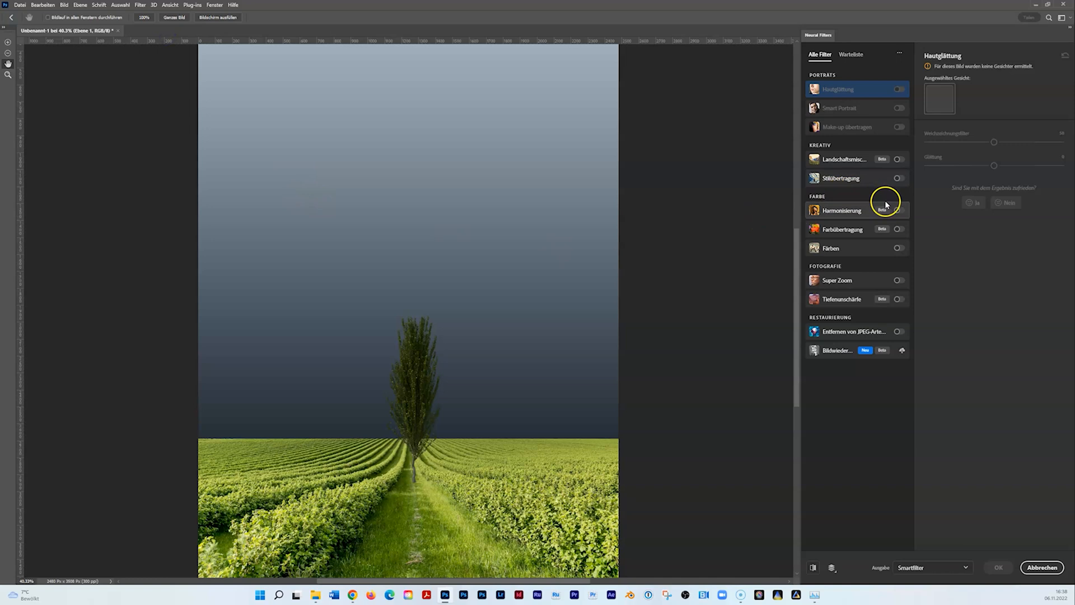
left_click(898, 210)
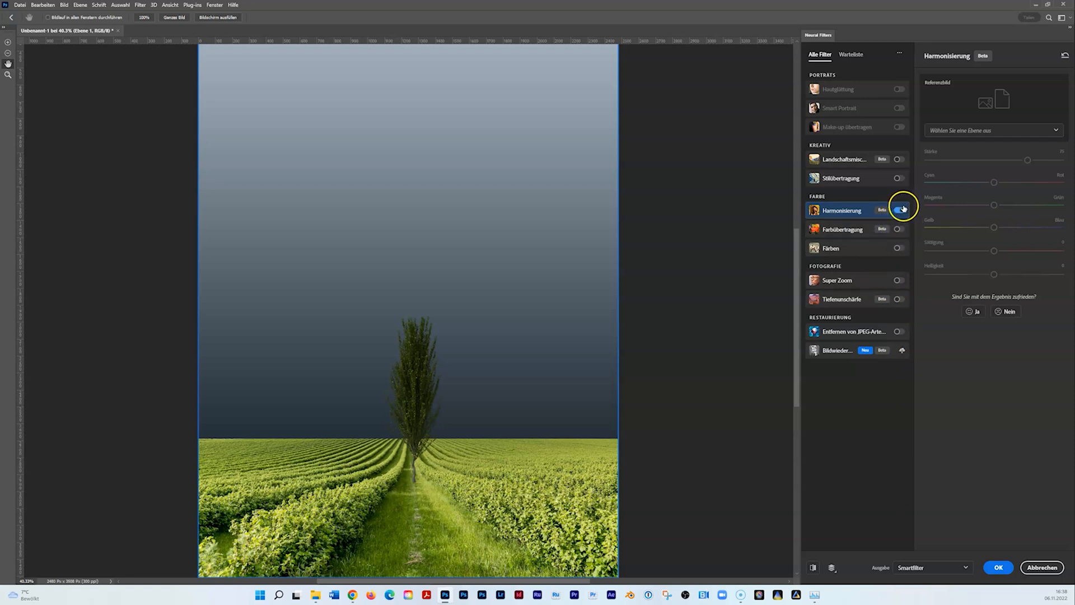
left_click(962, 132)
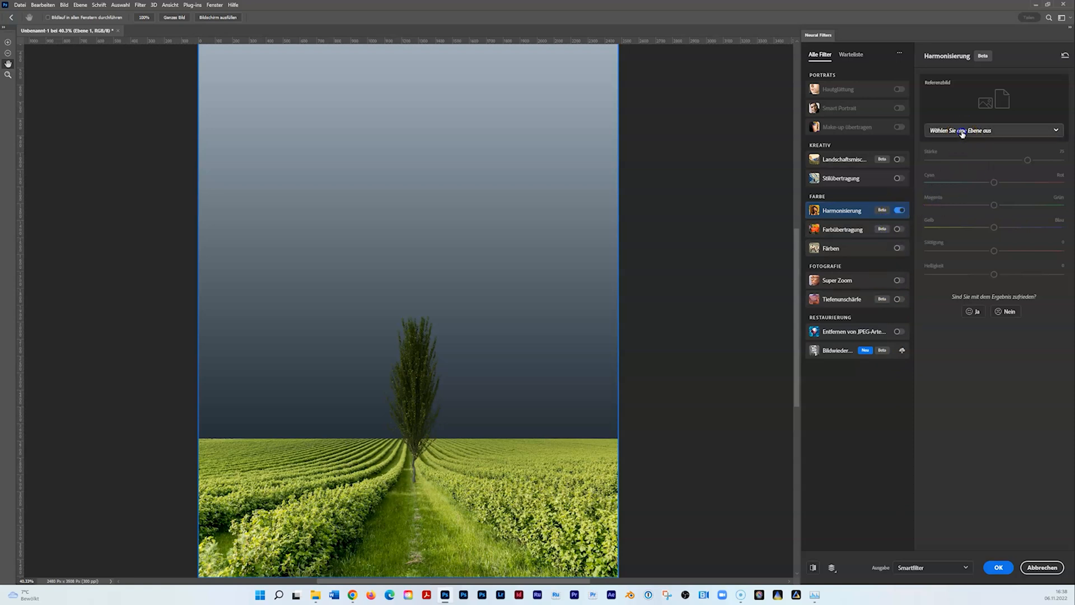
left_click(959, 151)
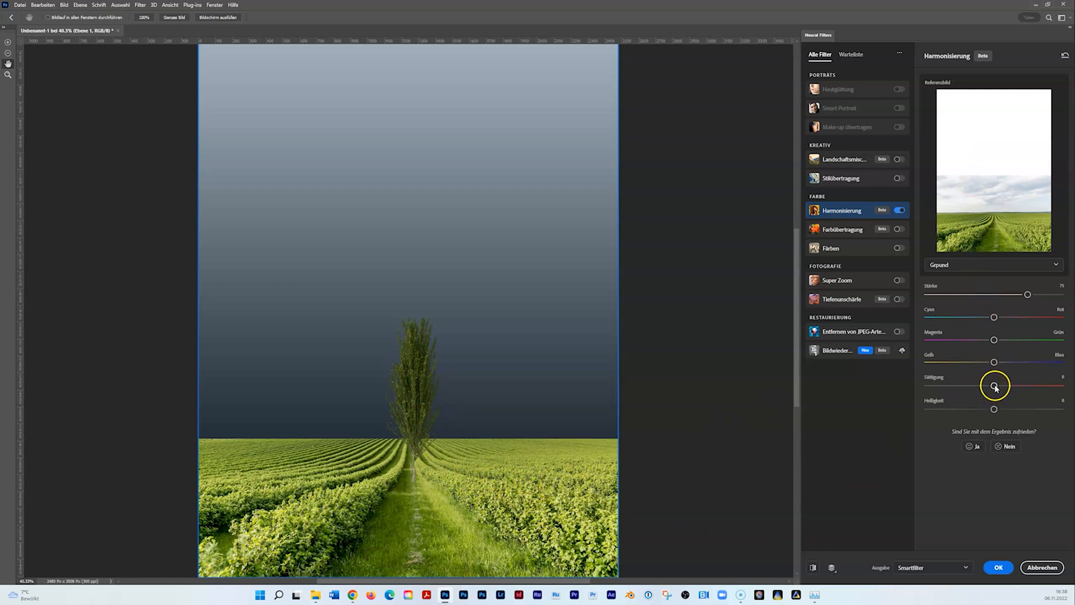
- Set the harmonization's Helligkeit to +4 and Sättigung to -4, and apply it as a Smartfilter
left_click_drag(995, 409, 1000, 408)
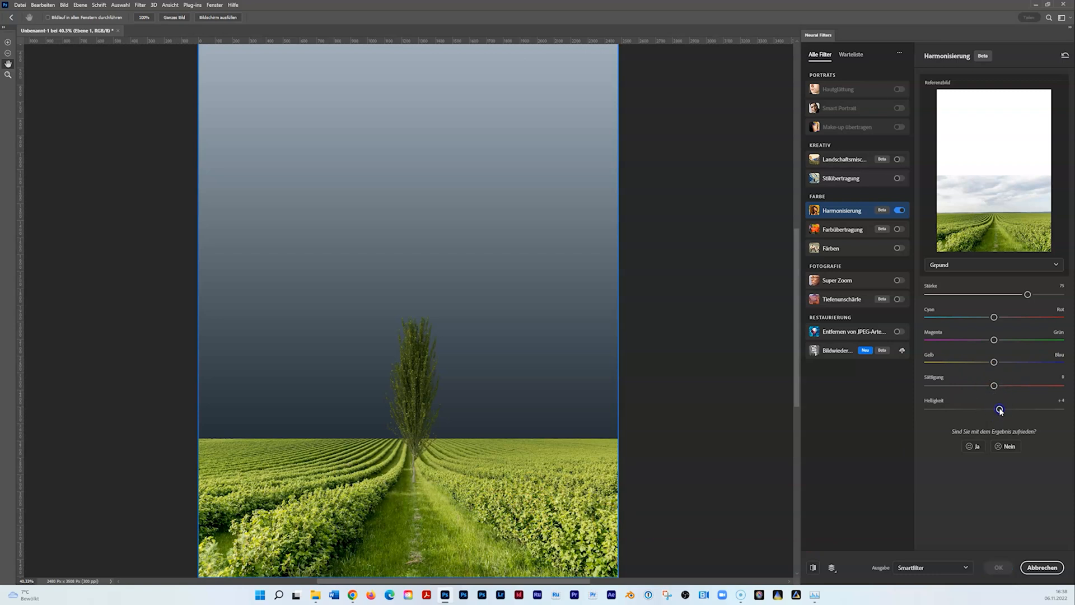
left_click(995, 386)
left_click_drag(992, 386, 989, 385)
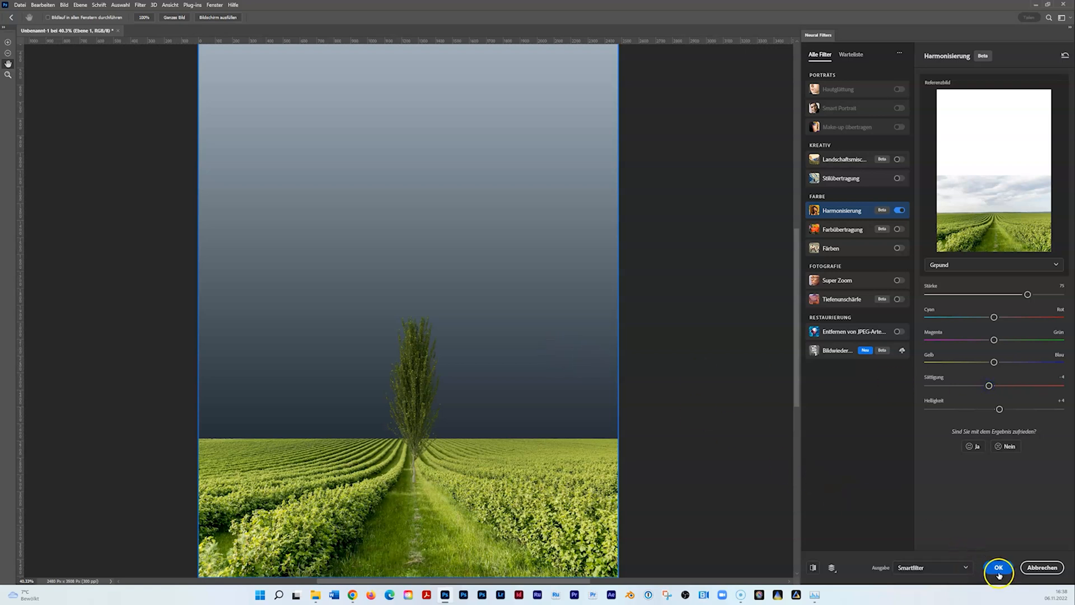
left_click(998, 571)
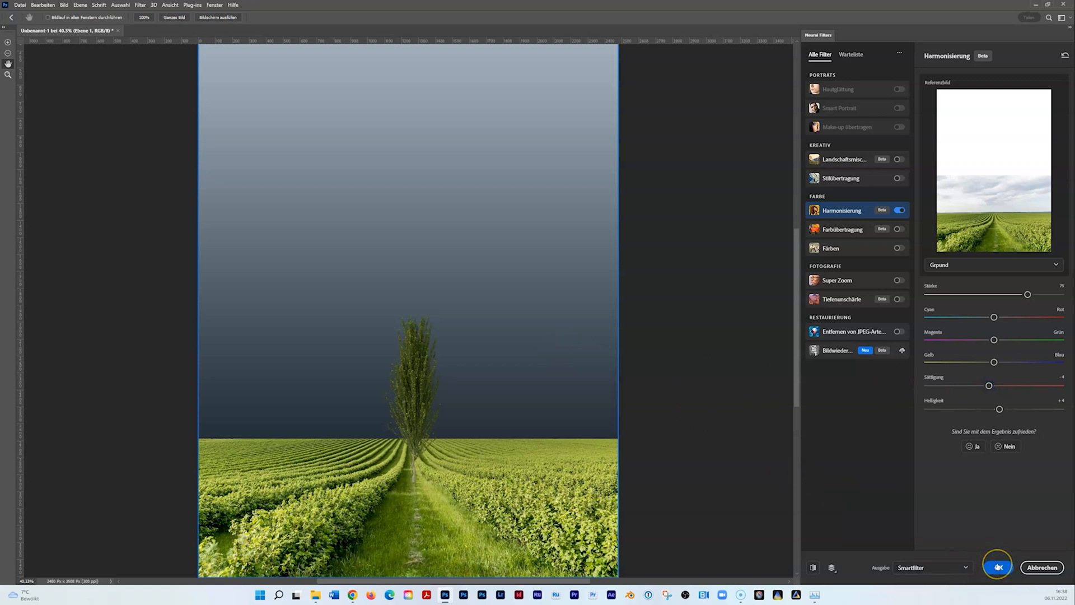